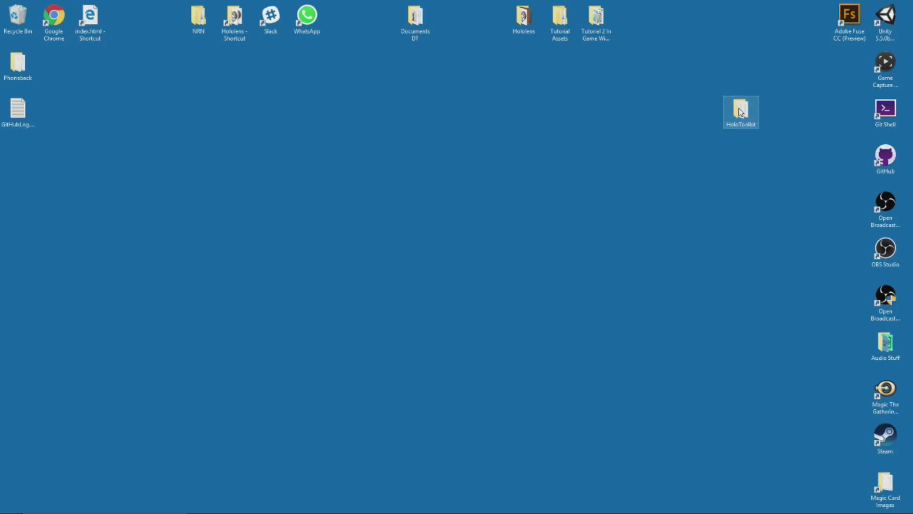
- Open the HoloToolkit Assets folder in File Explorer to list its 10 items
double_click(601, 169)
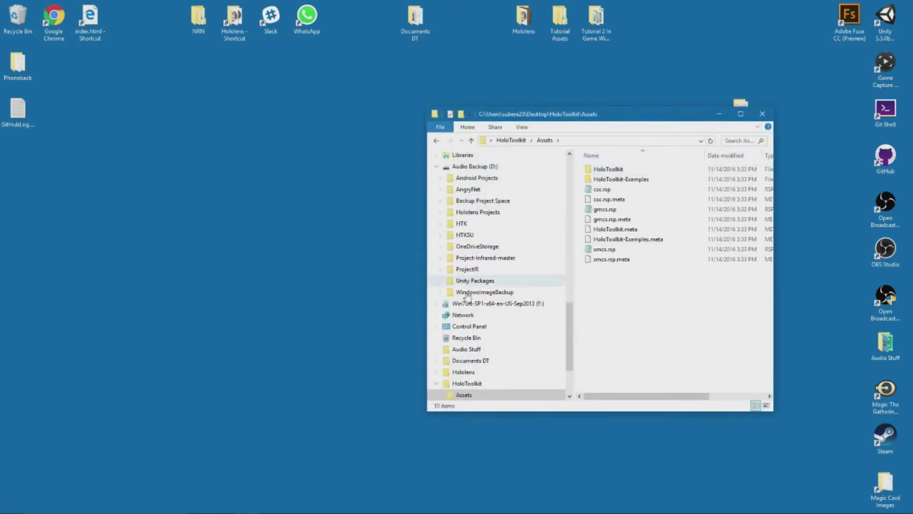
- Create a new 3D Unity project named 'NRN HoloLens Dev 101' in C:\Hololens\Projects
mouse_move(401, 509)
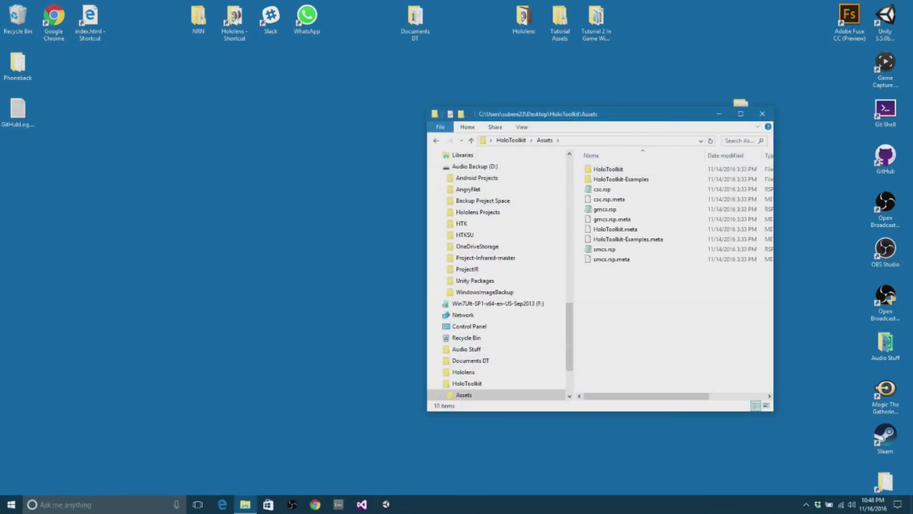
left_click(386, 505)
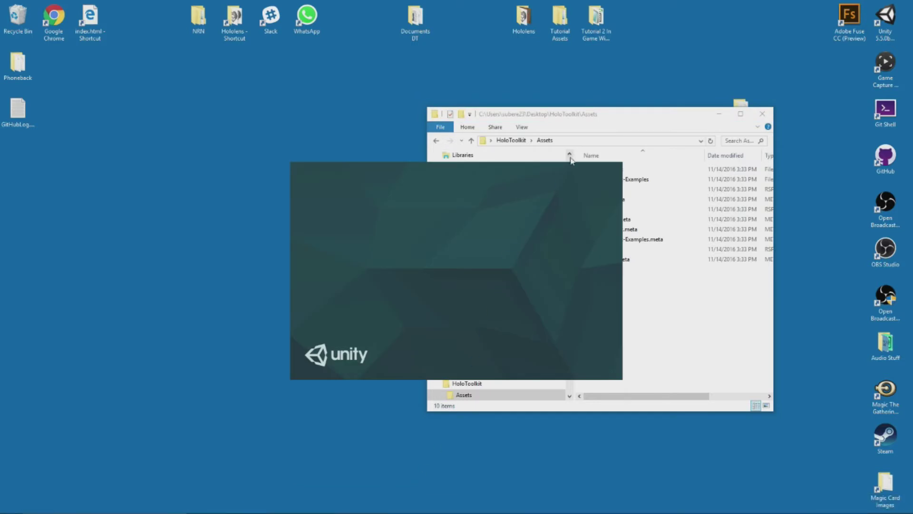
left_click(560, 162)
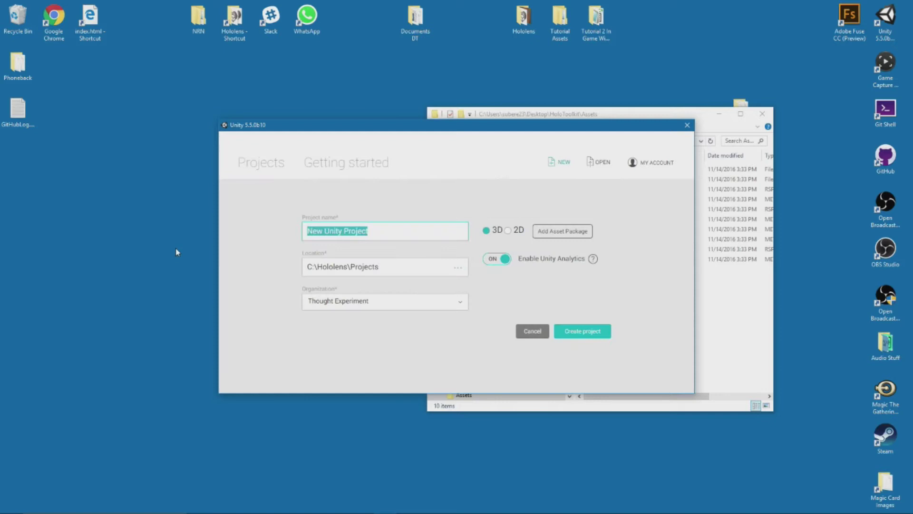
type("NRN")
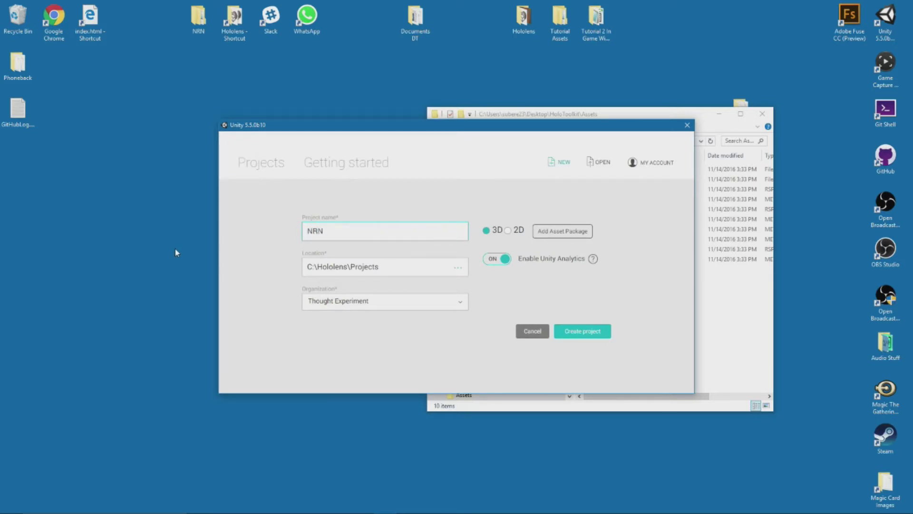
type(" HoloLens Dev 101")
left_click(590, 333)
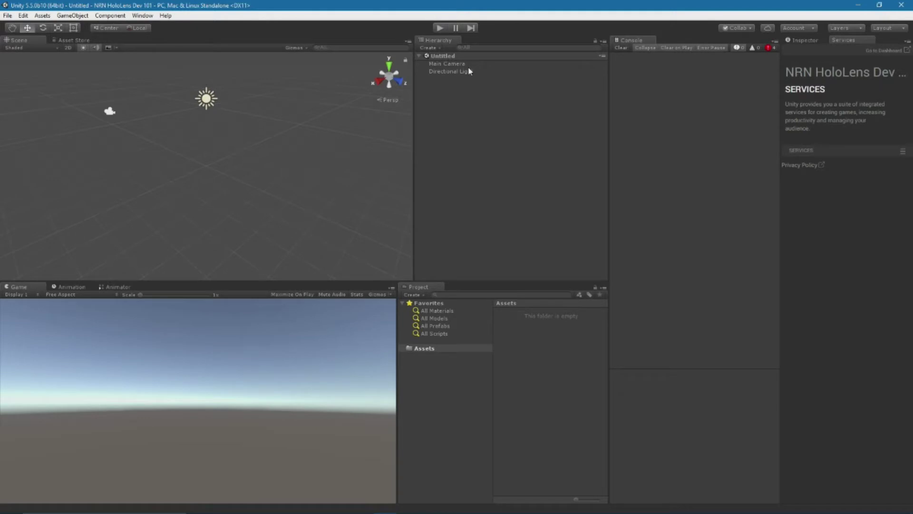
- Drag all nine HoloToolkit Assets items from Explorer into the Unity project's Assets folder
key("alt+Tab")
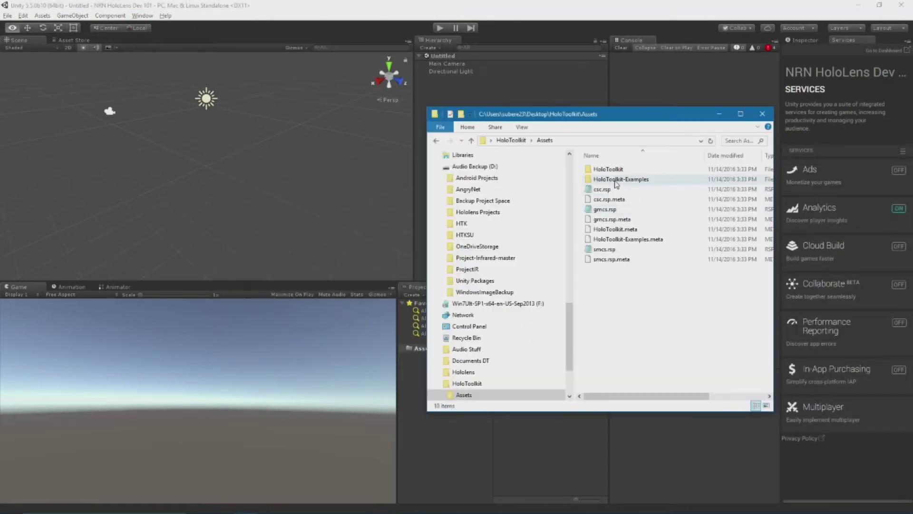
left_click(613, 170)
left_click_drag(640, 291, 598, 183, "ctrl")
left_click_drag(611, 118, 709, 91)
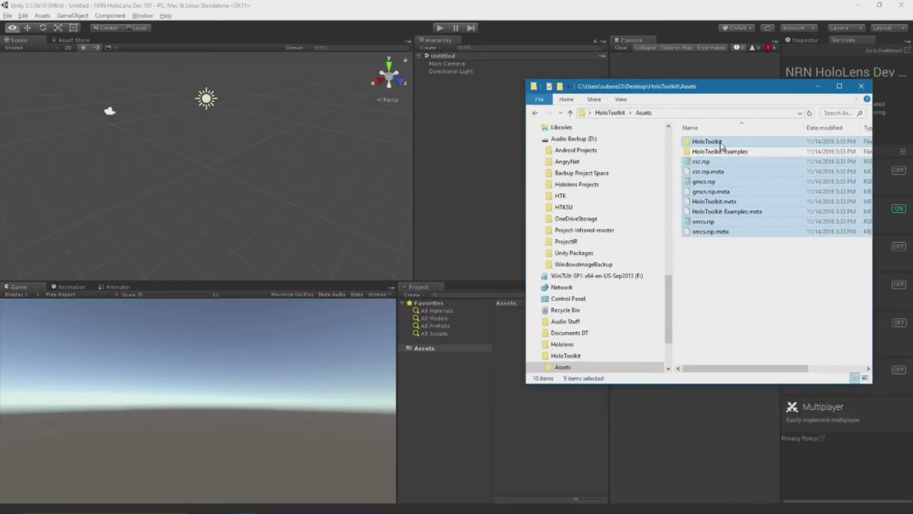
left_click_drag(720, 146, 432, 352)
left_click_drag(432, 352, 430, 348)
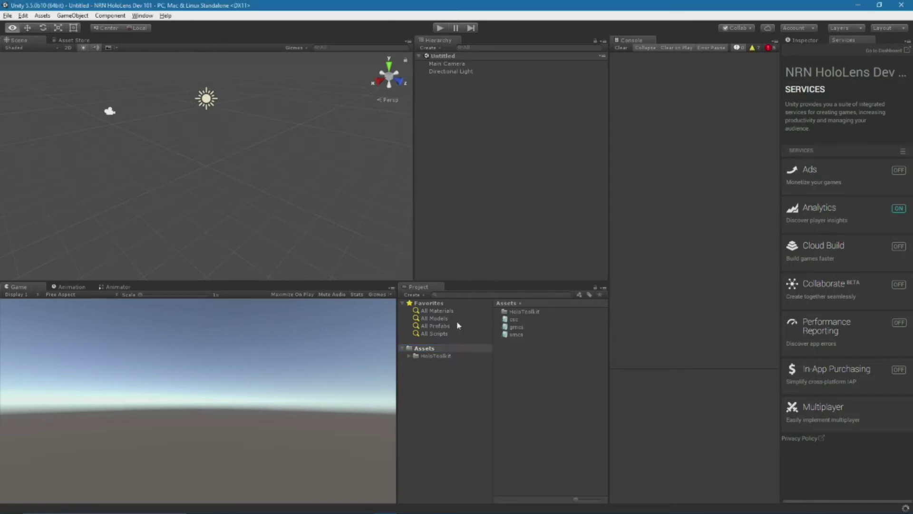
- Apply the HoloToolkit HoloLens project settings, accepting text serialization and the project reload
left_click(803, 39)
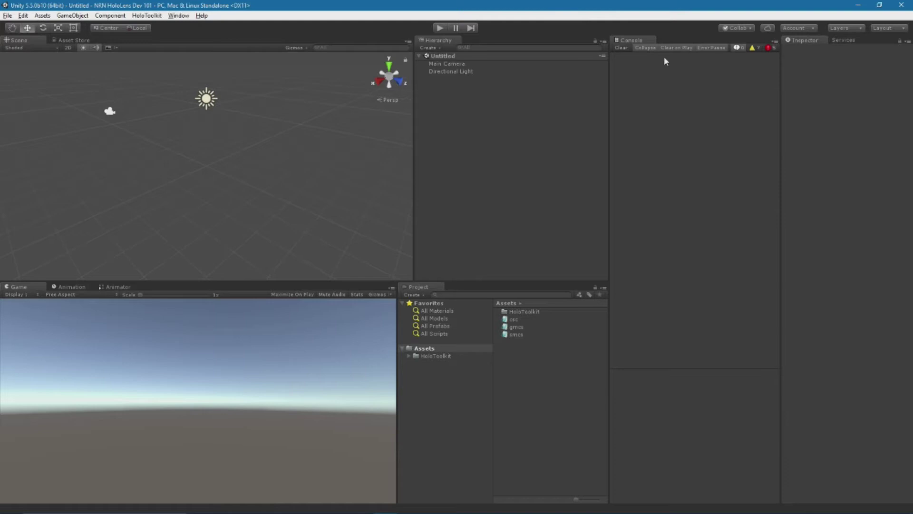
left_click(622, 48)
left_click(141, 17)
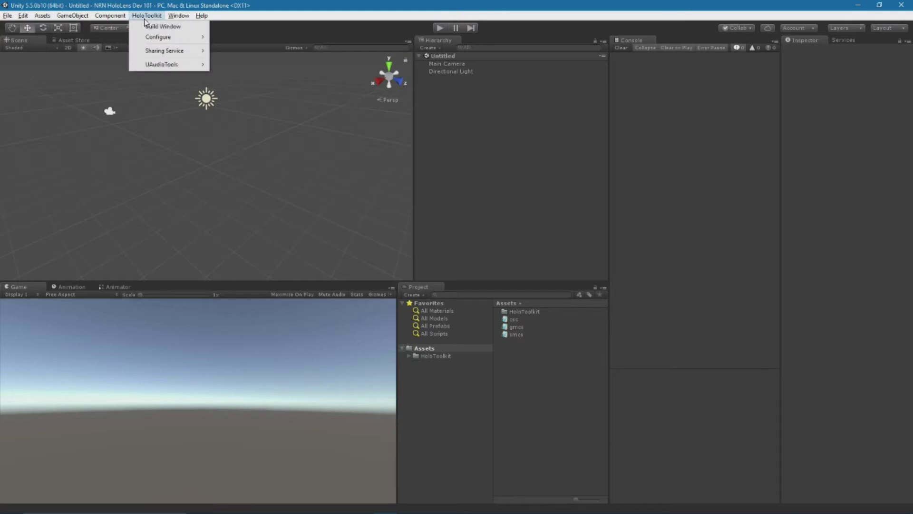
mouse_move(157, 38)
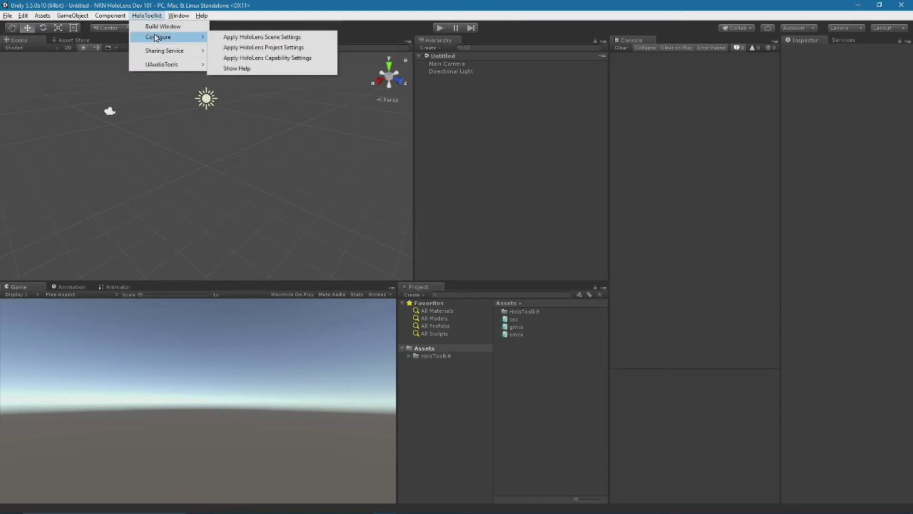
left_click(261, 48)
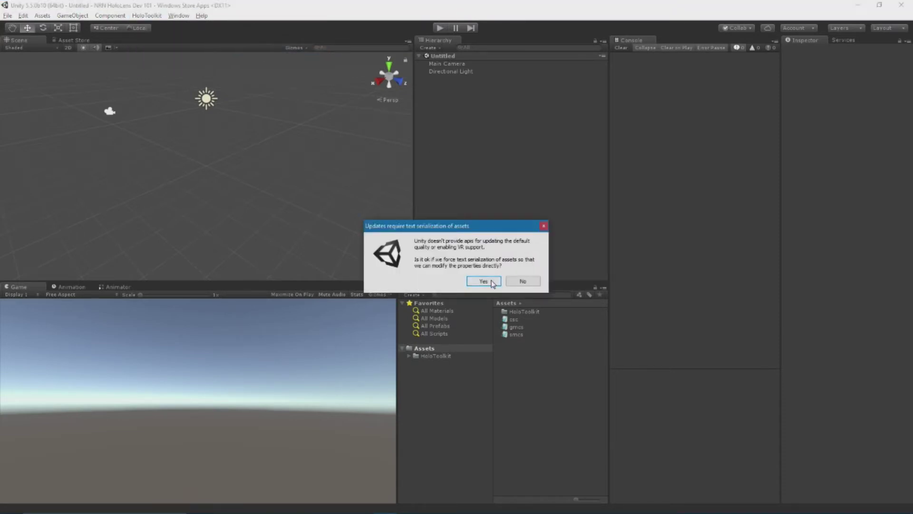
left_click(483, 281)
left_click(482, 283)
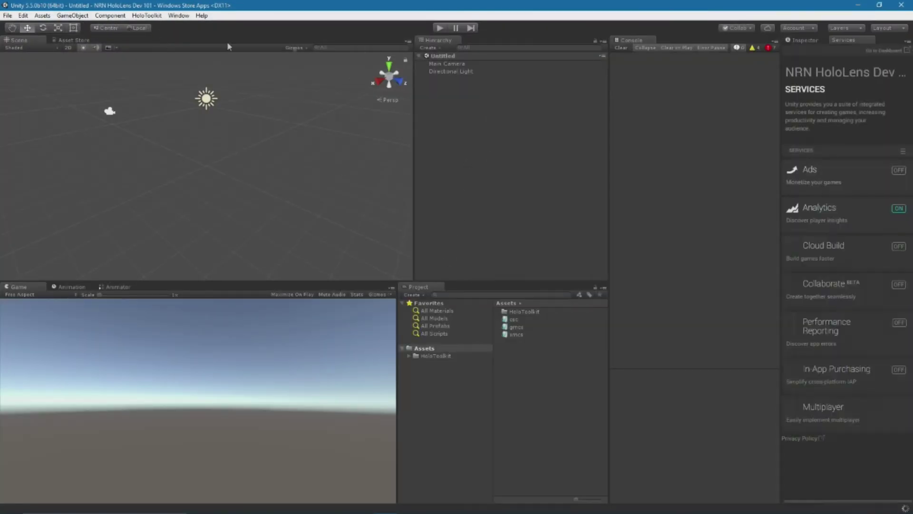
- Apply the HoloToolkit HoloLens scene settings
left_click(144, 16)
mouse_move(158, 38)
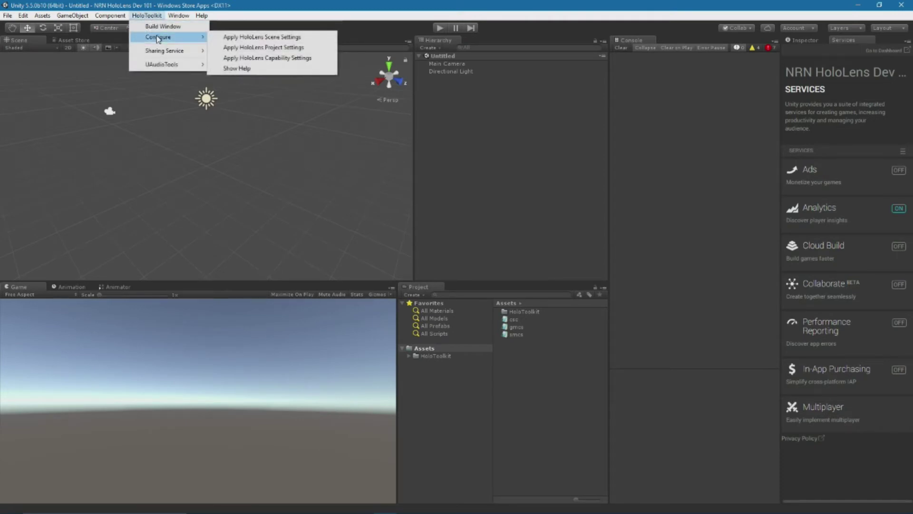
left_click(240, 38)
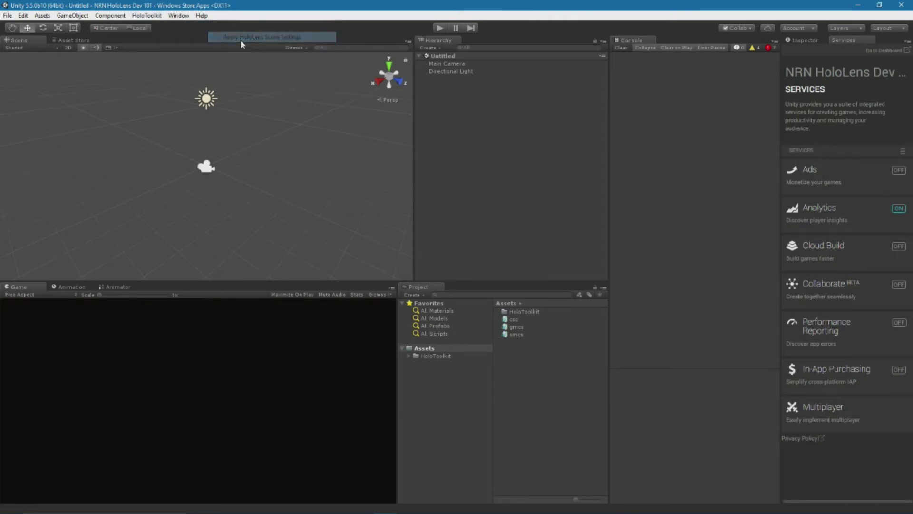
- Tick the Microphone, SpatialPerception and WebCam capabilities and apply the capability settings
left_click(152, 16)
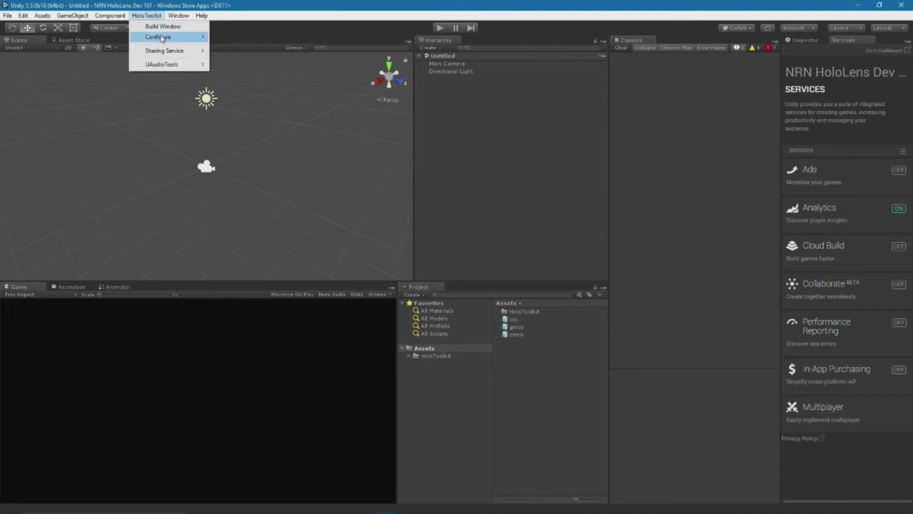
mouse_move(162, 38)
left_click(257, 58)
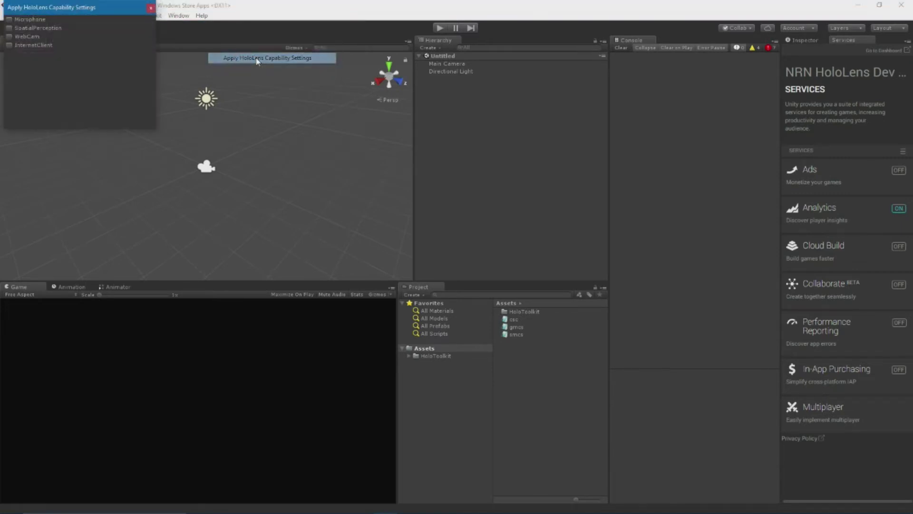
left_click(10, 21)
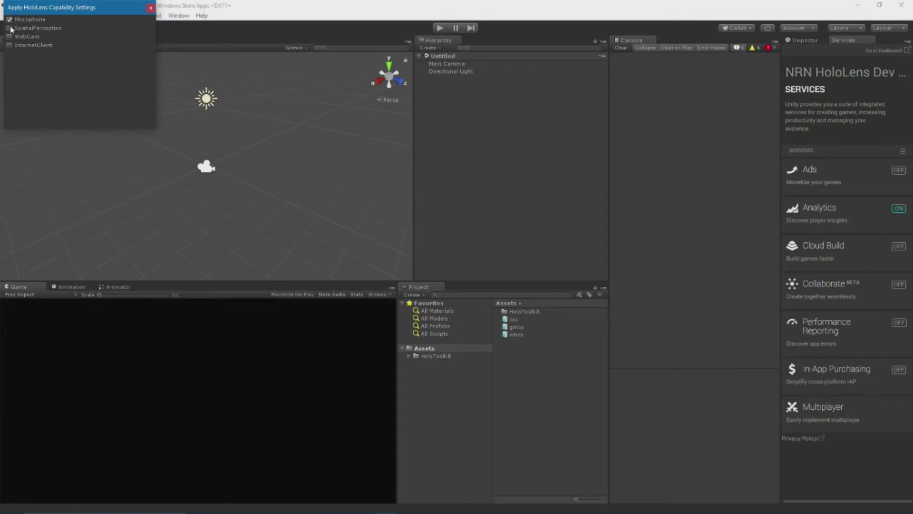
left_click(10, 28)
left_click(9, 37)
left_click(151, 8)
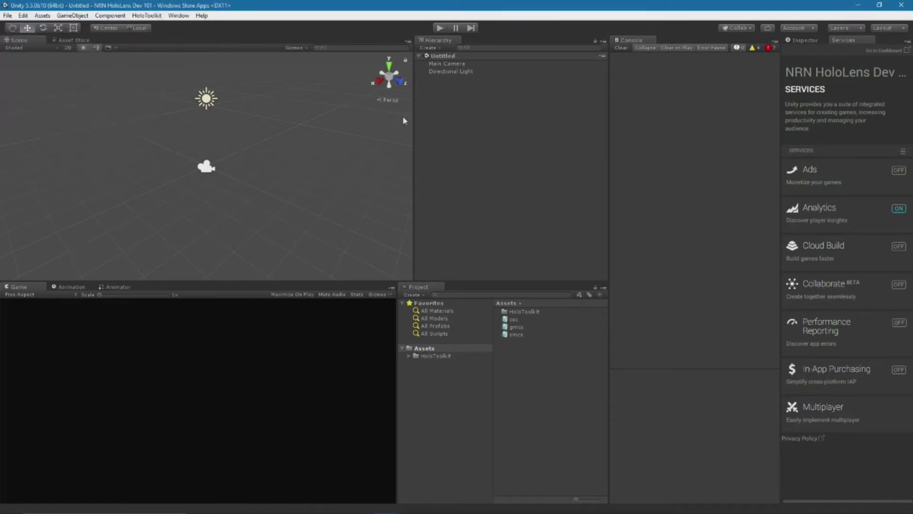
- Create a new folder named Scenes in the project's Assets
left_click(796, 42)
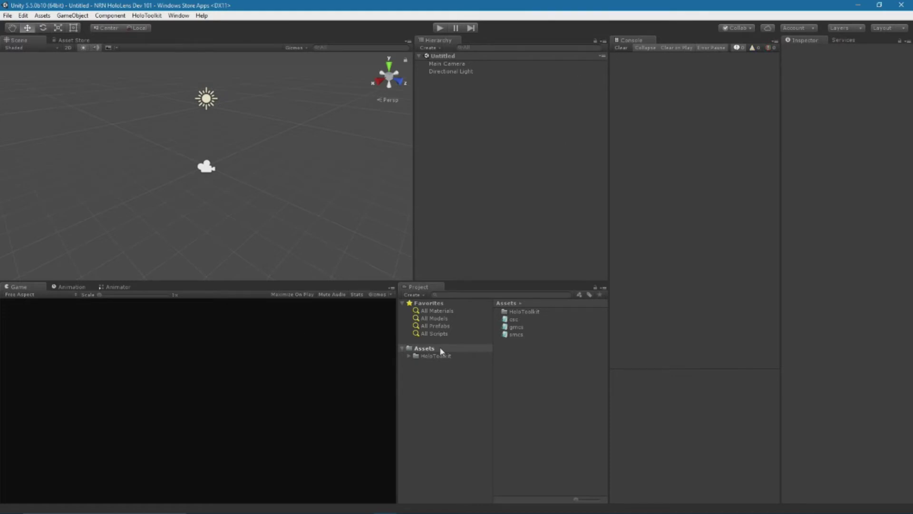
left_click(410, 397)
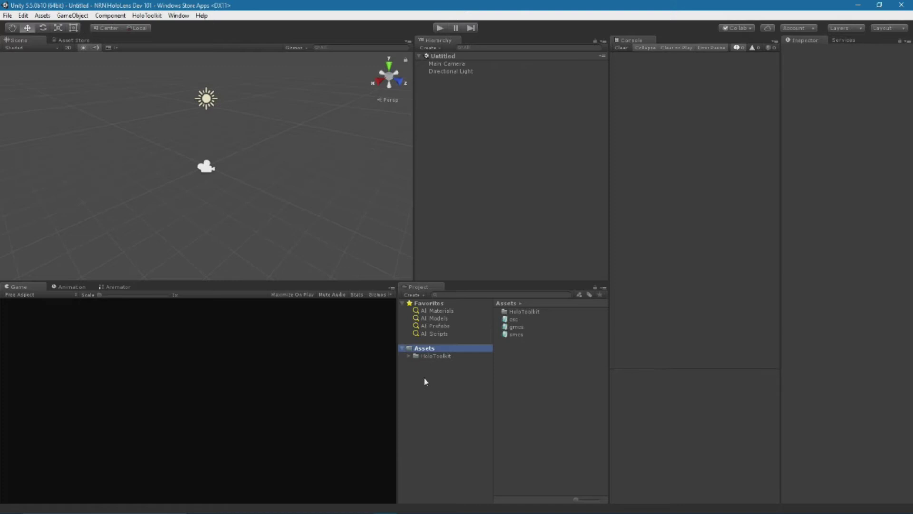
right_click(425, 351)
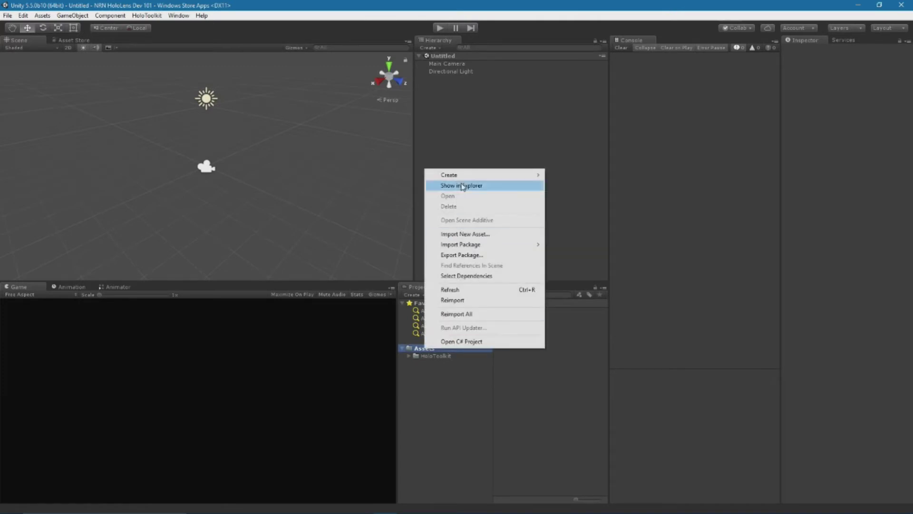
mouse_move(480, 176)
left_click(600, 179)
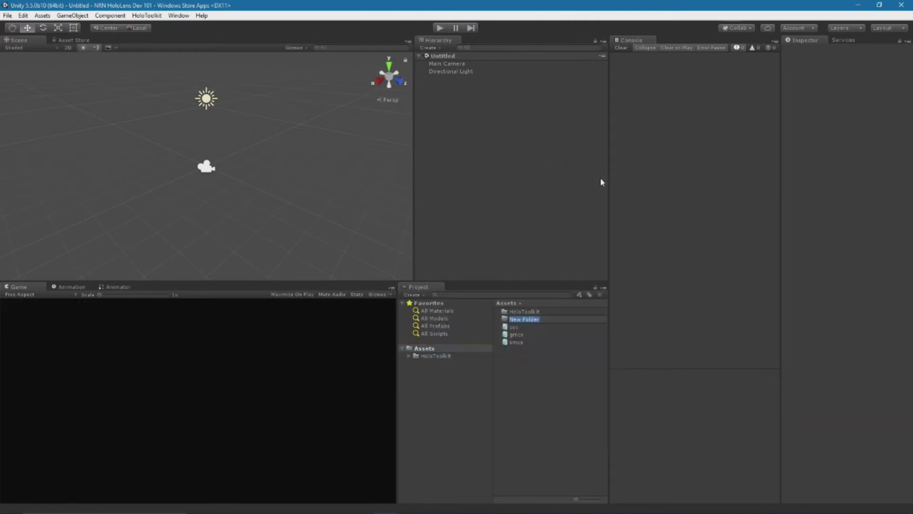
type("Sdenes")
key("Return")
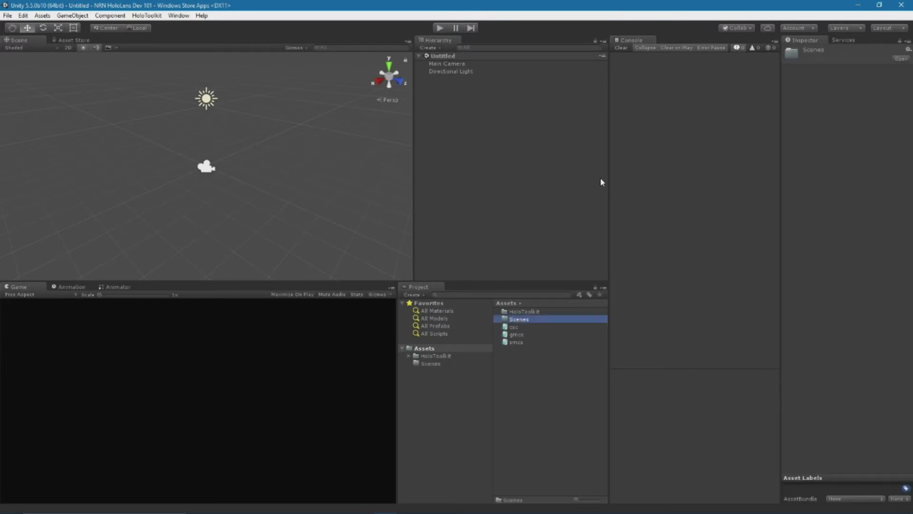
- Save the current scene as Main inside the Scenes folder
left_click(7, 15)
left_click(29, 61)
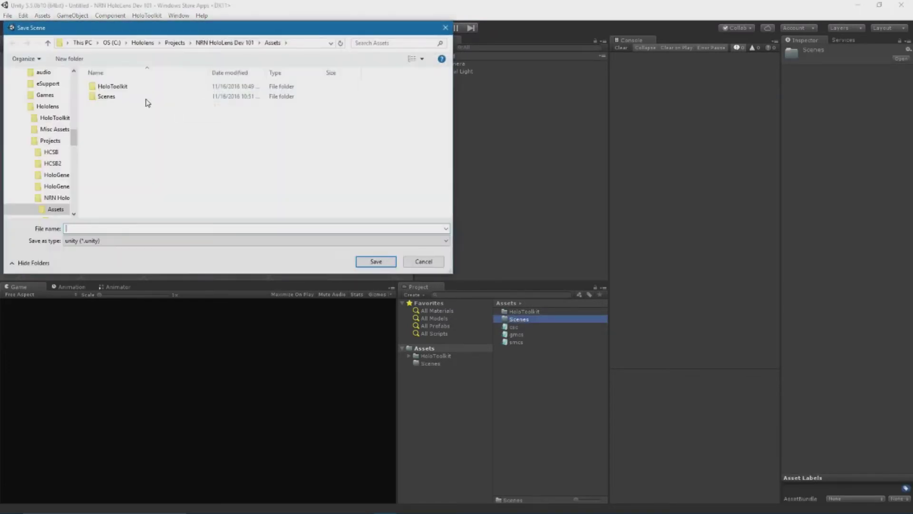
double_click(120, 100)
left_click(127, 228)
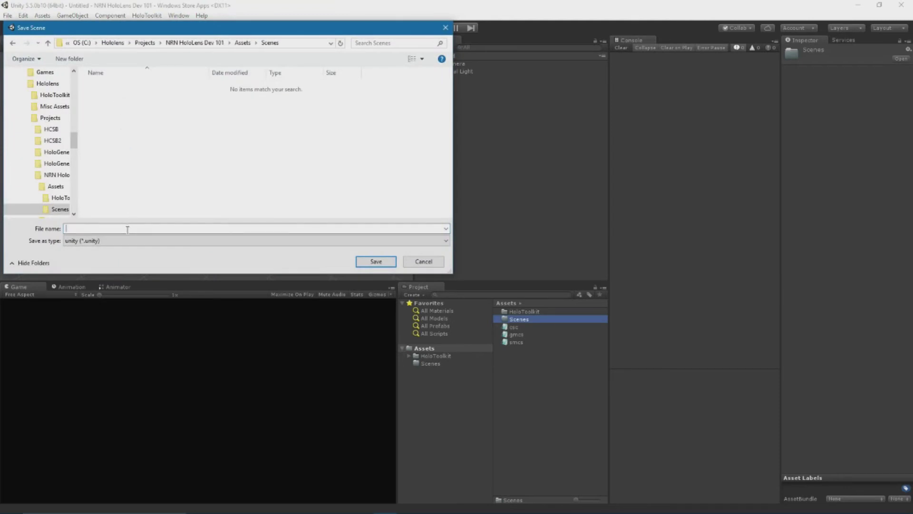
type("Main")
key("Return")
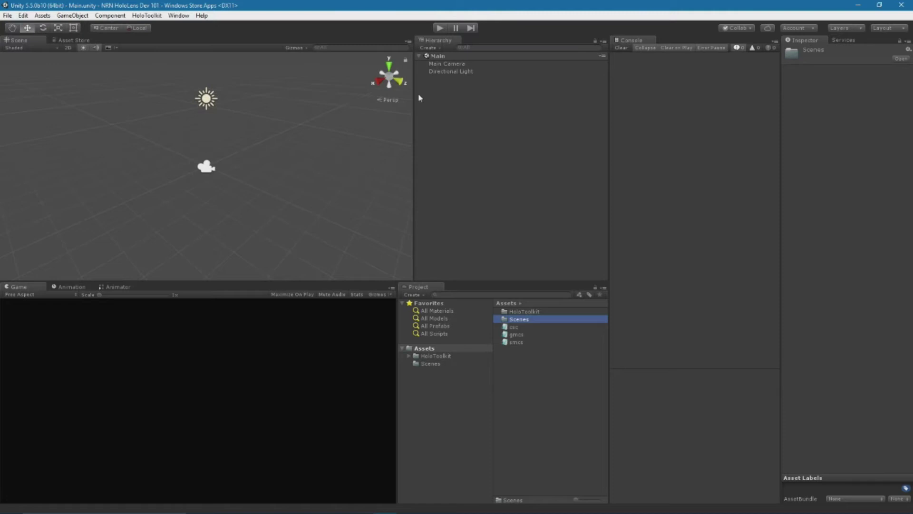
- Create a Cube, Sphere, Capsule and Cylinder from GameObject > 3D Object
left_click(72, 16)
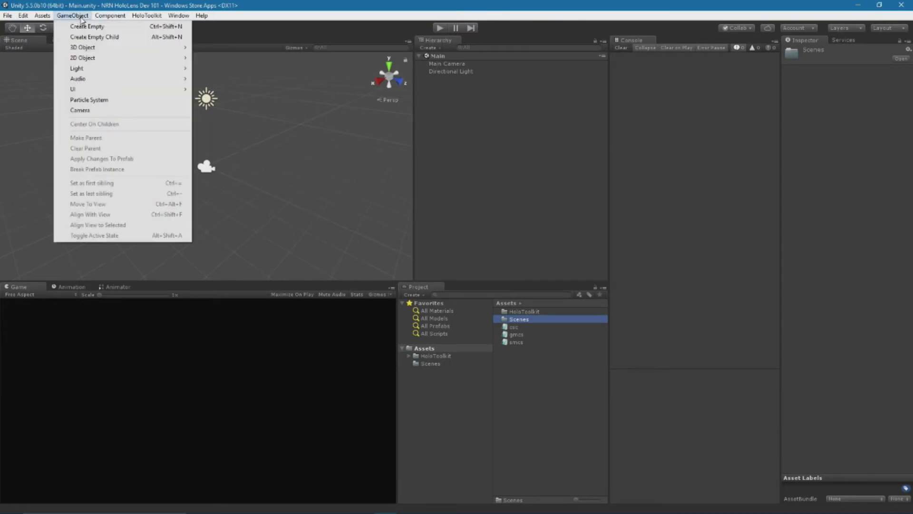
mouse_move(95, 48)
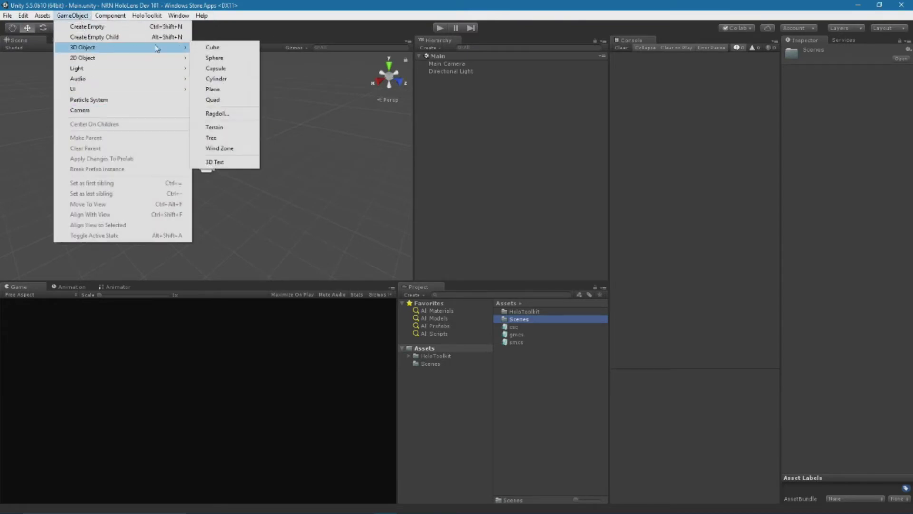
left_click(216, 51)
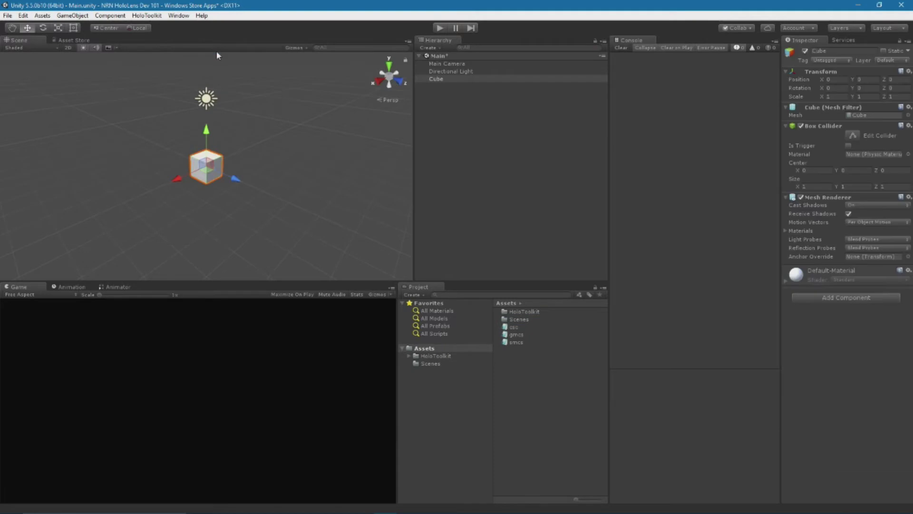
left_click(73, 15)
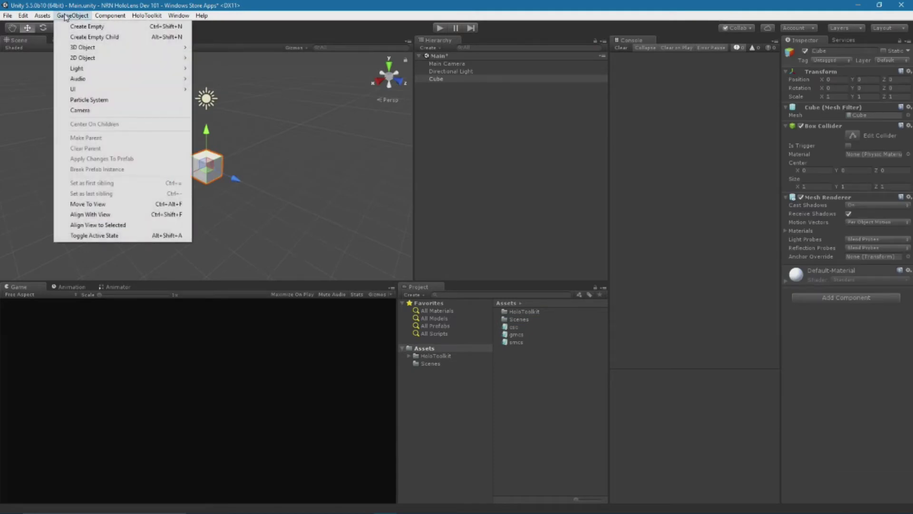
mouse_move(97, 49)
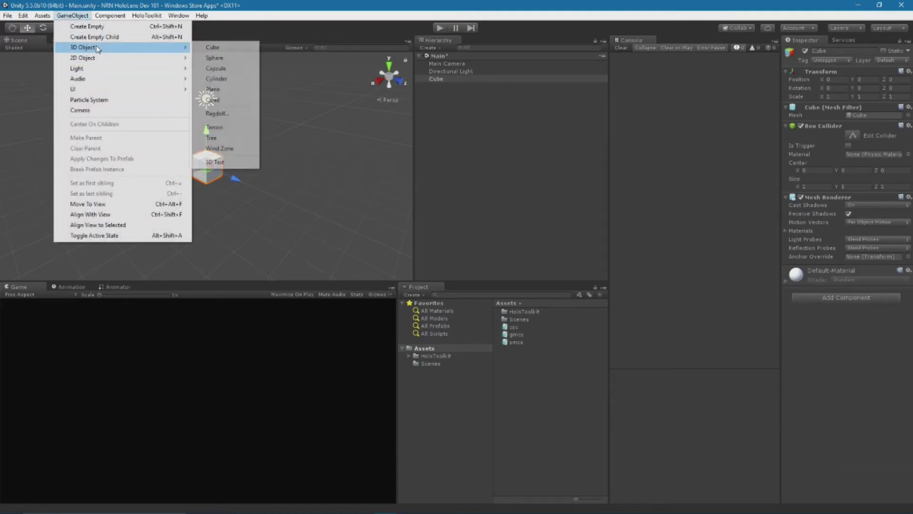
left_click(208, 59)
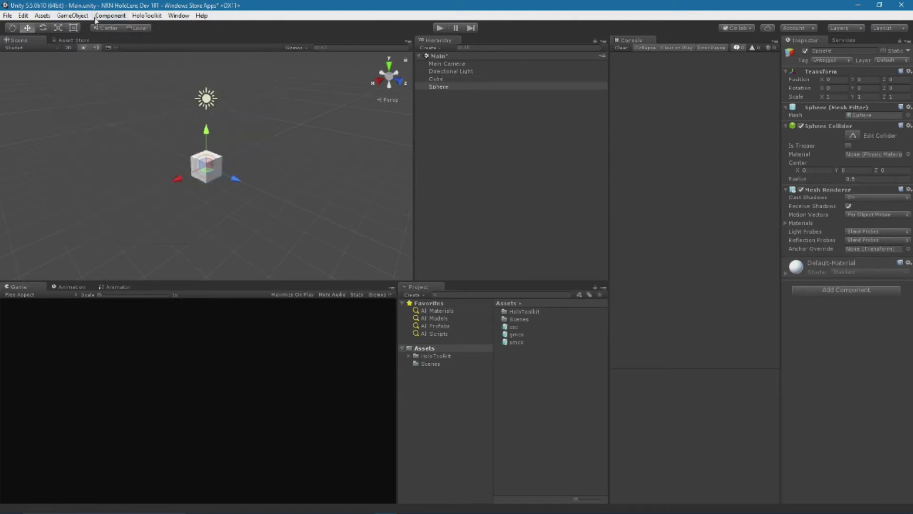
left_click(73, 15)
mouse_move(82, 47)
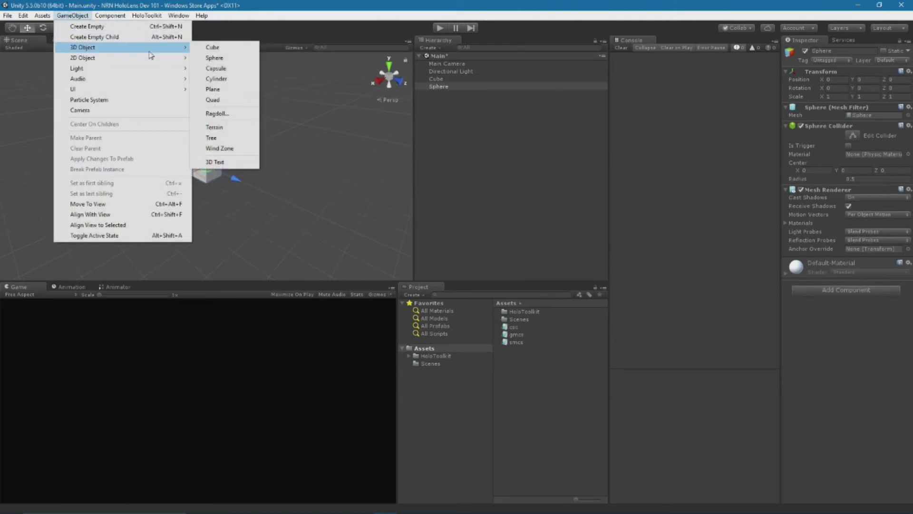
left_click(208, 69)
left_click(67, 16)
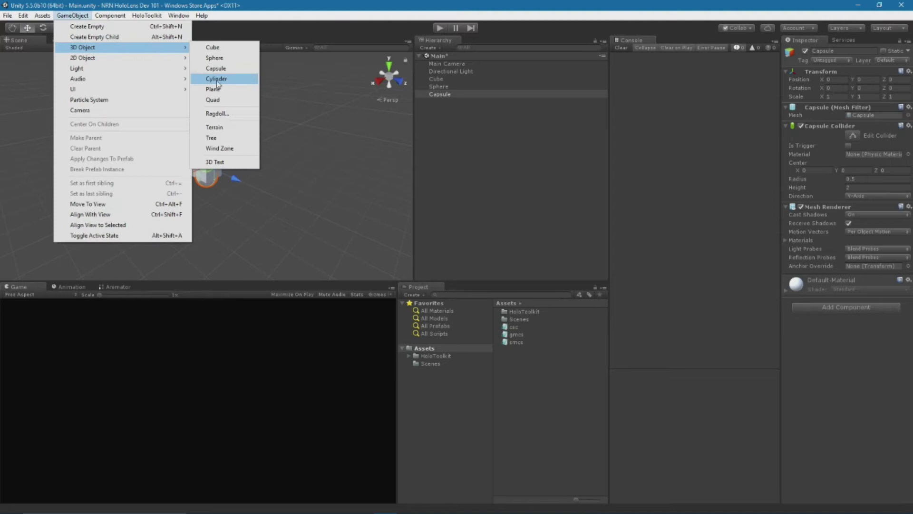
left_click(216, 79)
- Set the Cube's Z position to 5 and the Sphere's Z position to -5
left_click(440, 79)
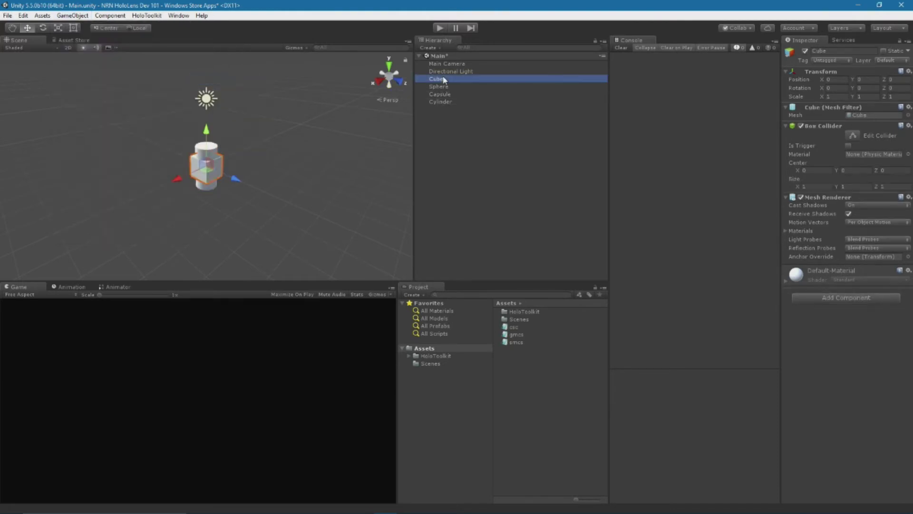
left_click(899, 80)
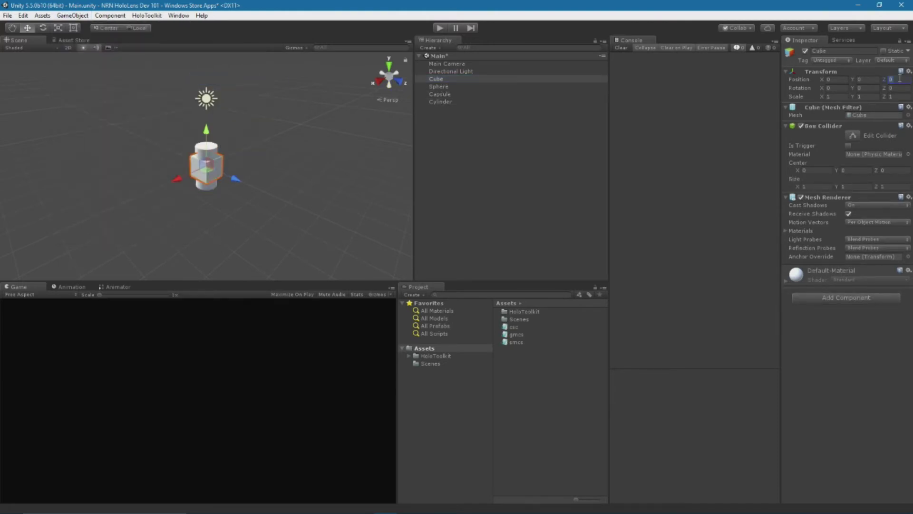
type("5")
key("Tab")
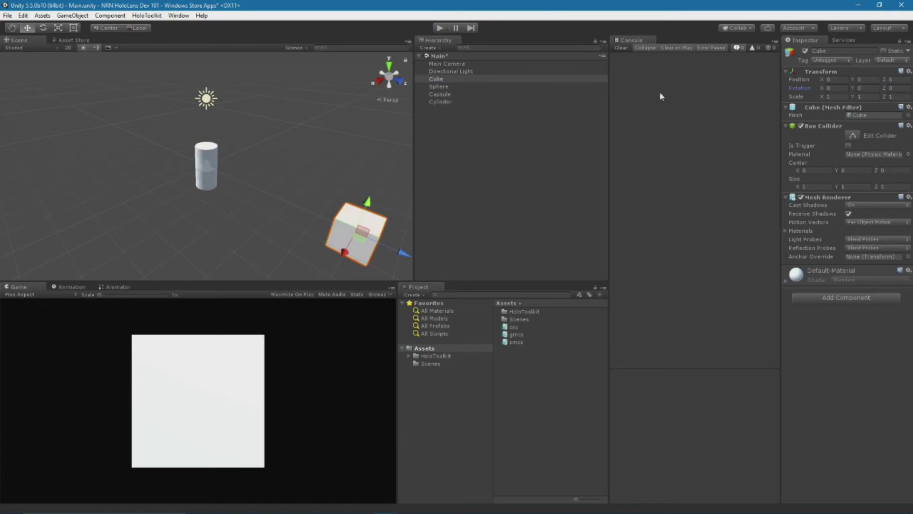
left_click(443, 87)
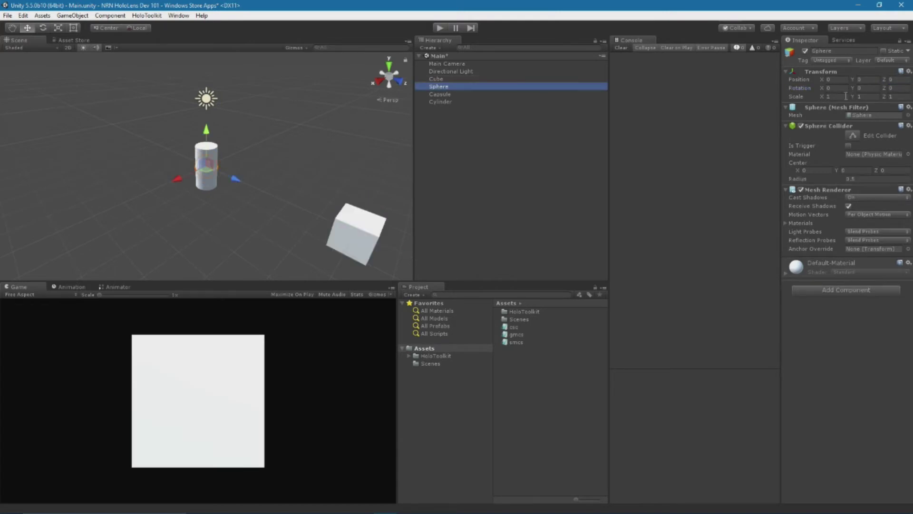
left_click(892, 80)
type("-5")
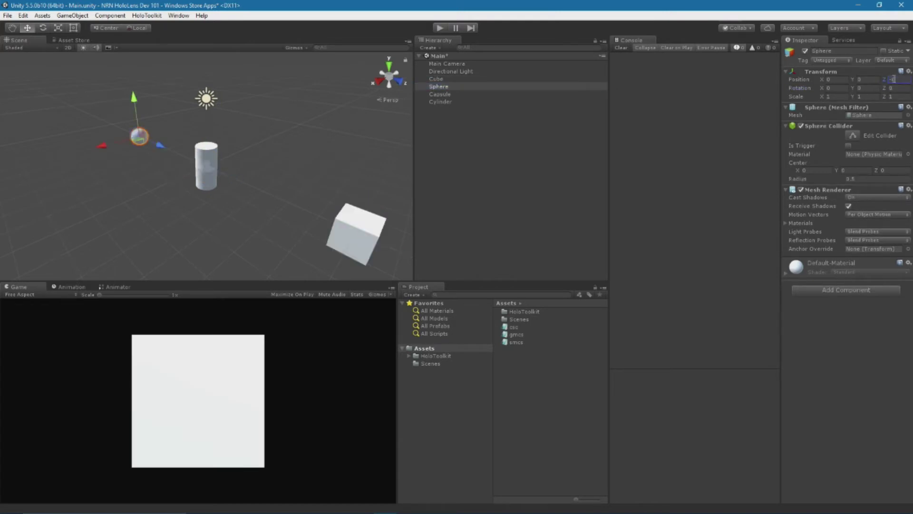
- Set the Capsule's X position to 5 and the Cylinder's X to -5, then save
left_click(450, 94)
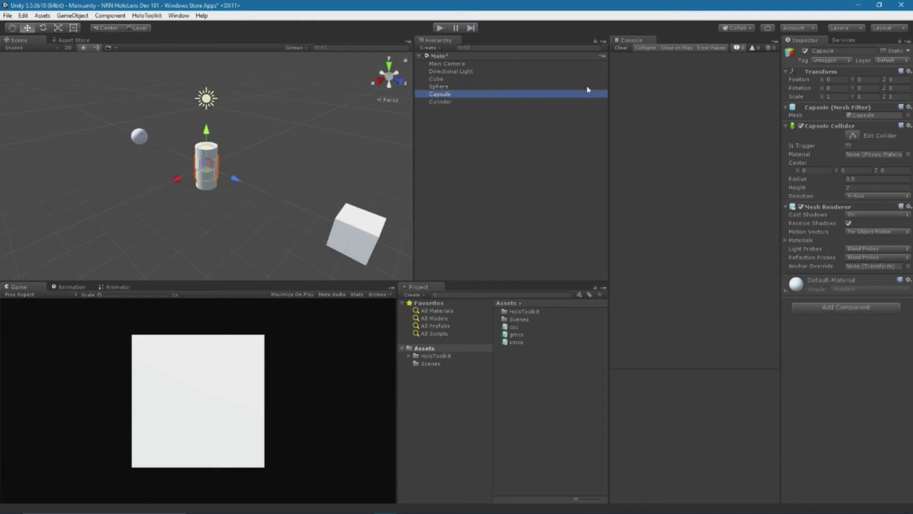
left_click(832, 80)
type("5")
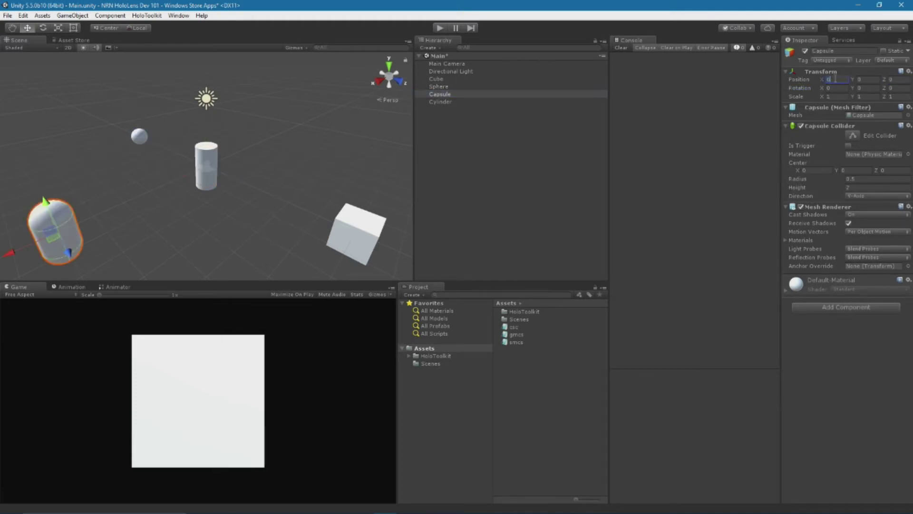
key("Tab")
left_click(441, 102)
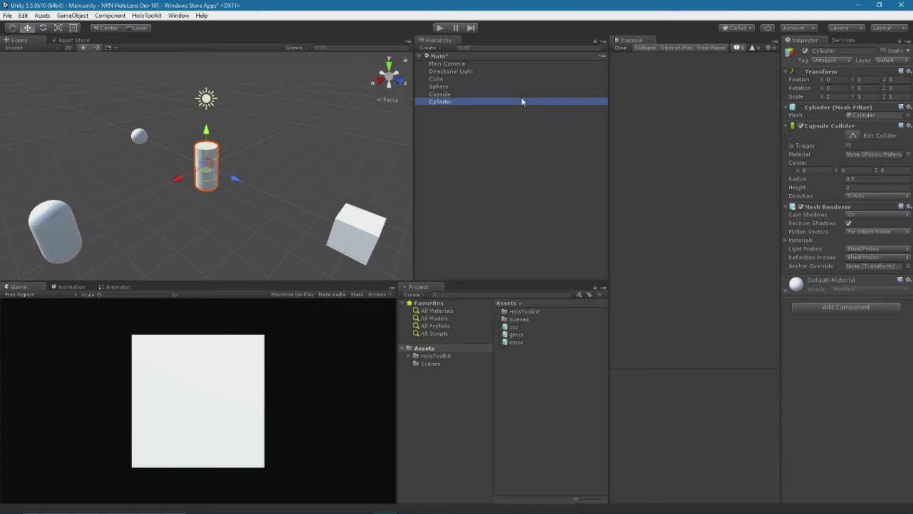
left_click(834, 79)
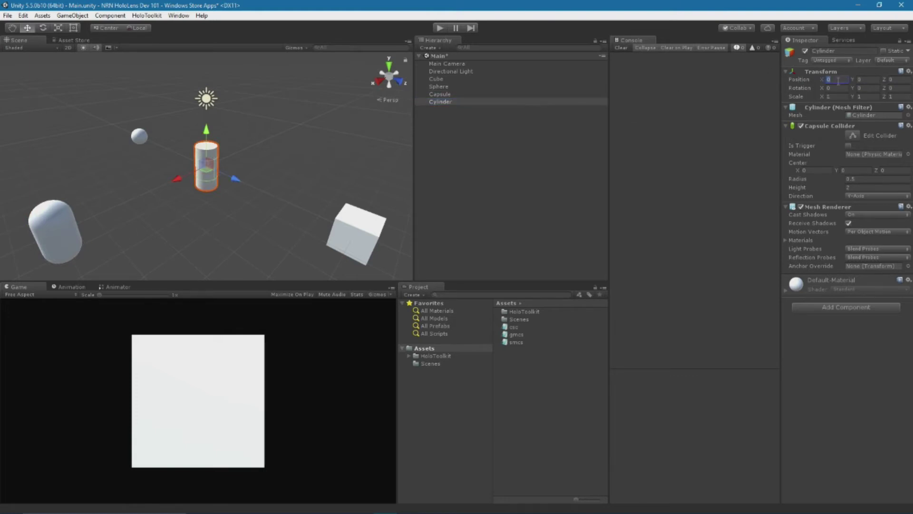
type("-5")
key("Tab")
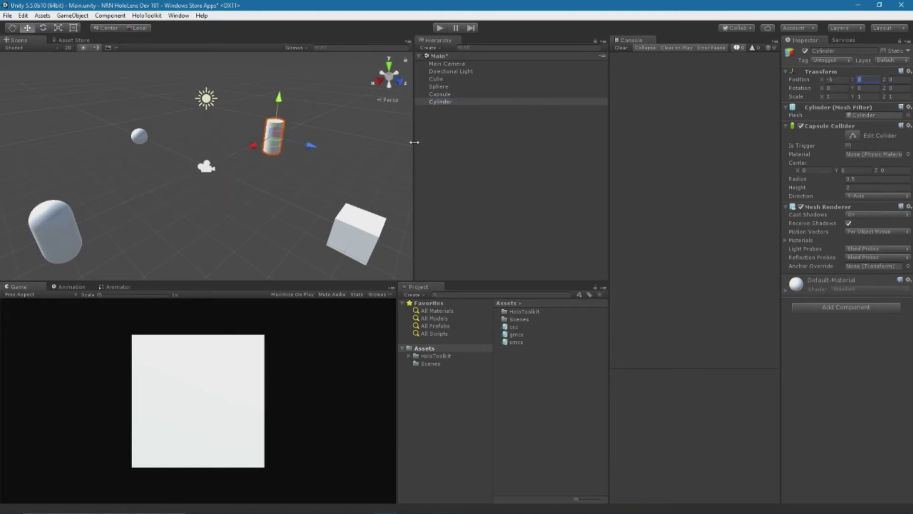
key("ctrl+s")
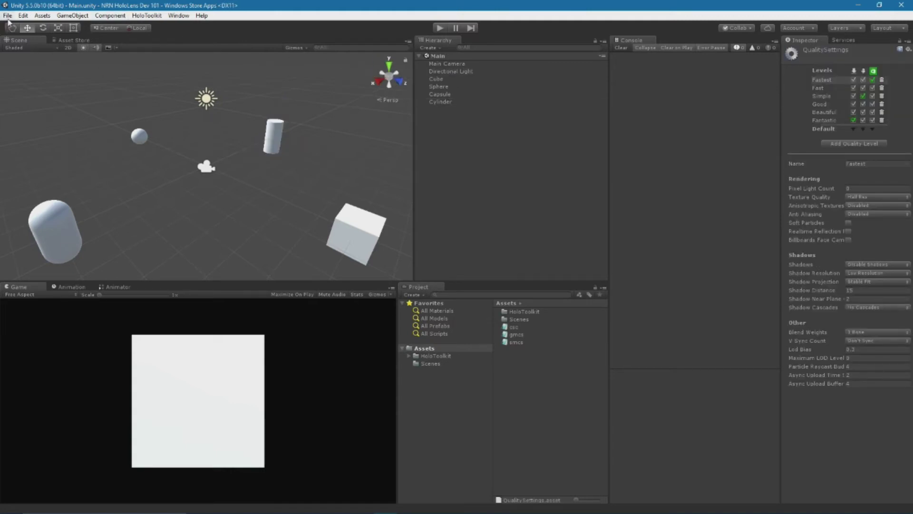
- In Build Settings, add the open Main scene, target HoloLens and enable Unity C# Projects
left_click(7, 16)
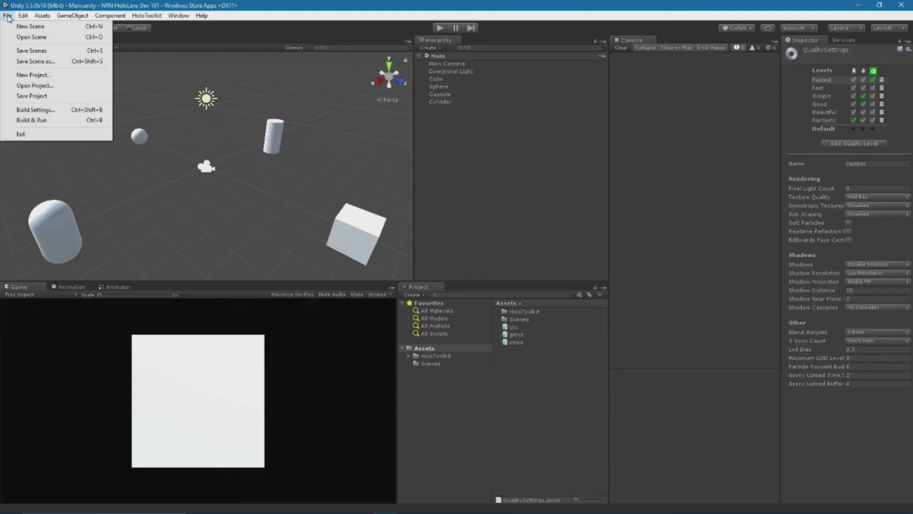
left_click(29, 110)
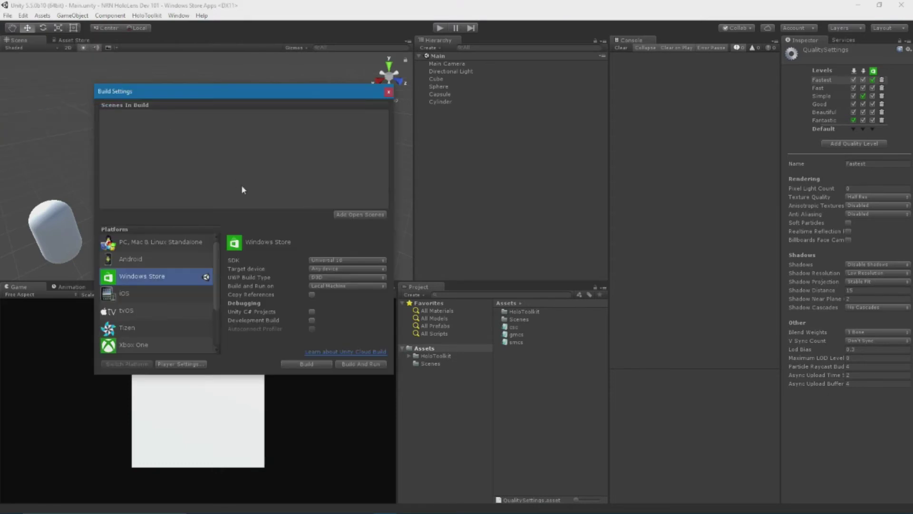
left_click(352, 217)
left_click(336, 273)
left_click(327, 311)
left_click(312, 312)
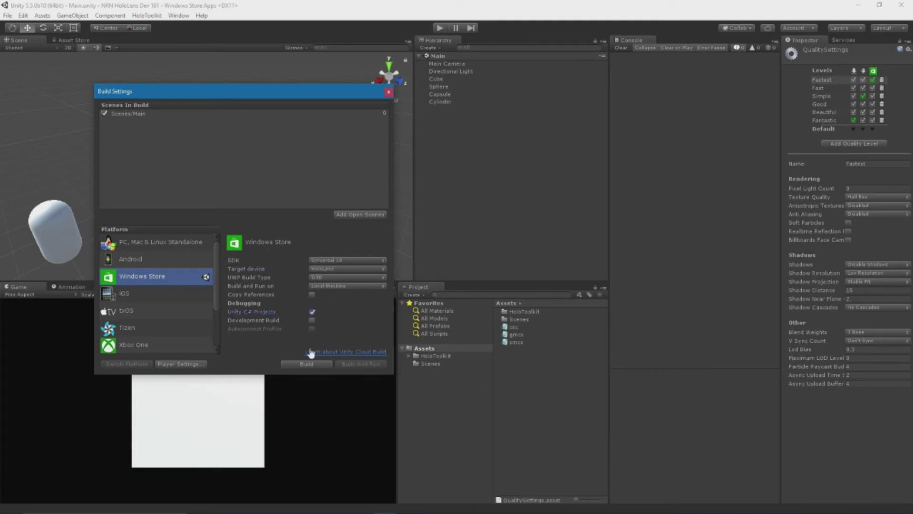
- Tick Virtual Reality Supported in Player Settings and review the Publishing Settings capabilities
left_click(182, 364)
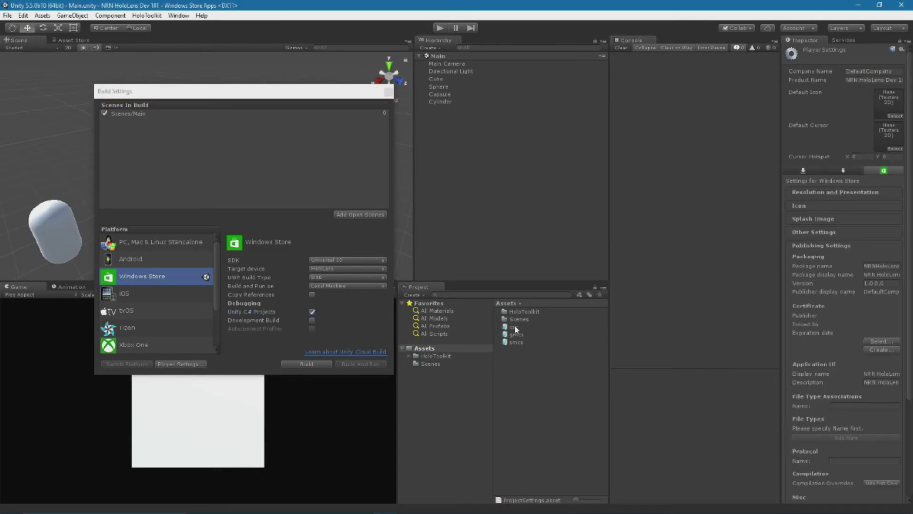
scroll(843, 224, "down", 3)
scroll(842, 224, "up", 3)
left_click(826, 233)
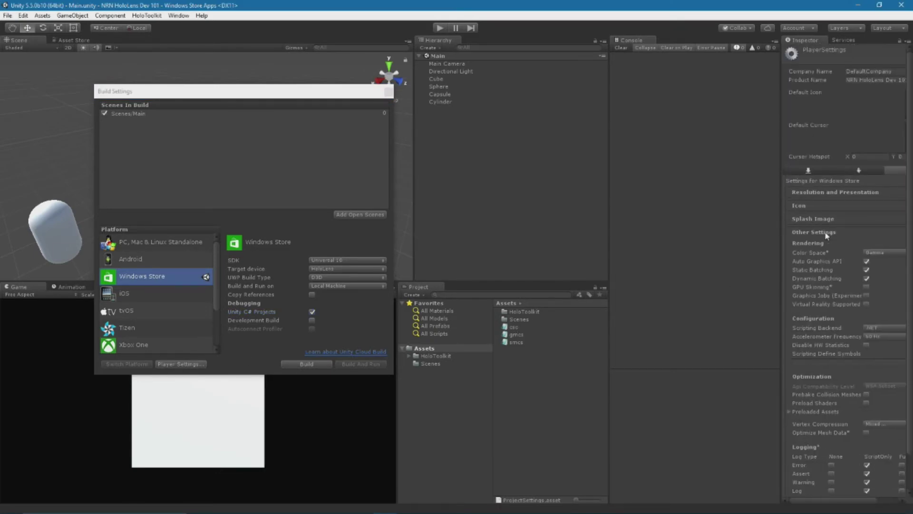
left_click(867, 304)
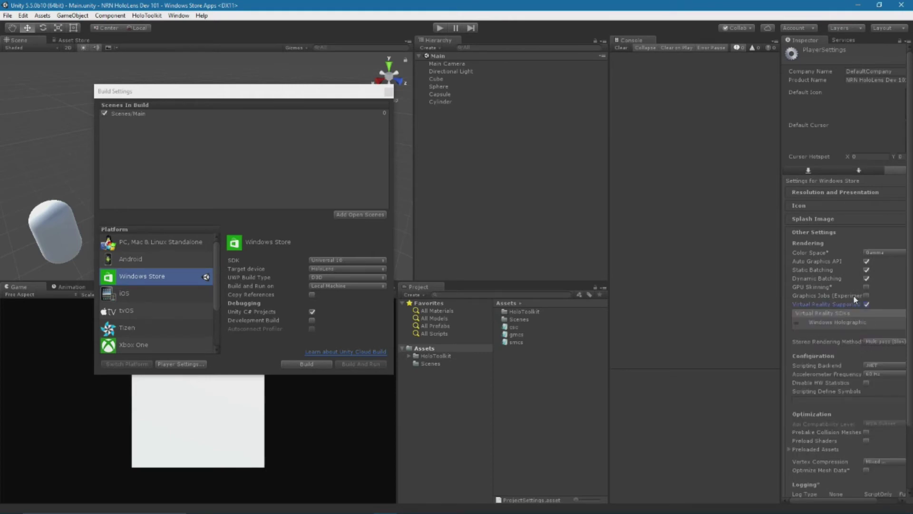
scroll(855, 295, "down", 3)
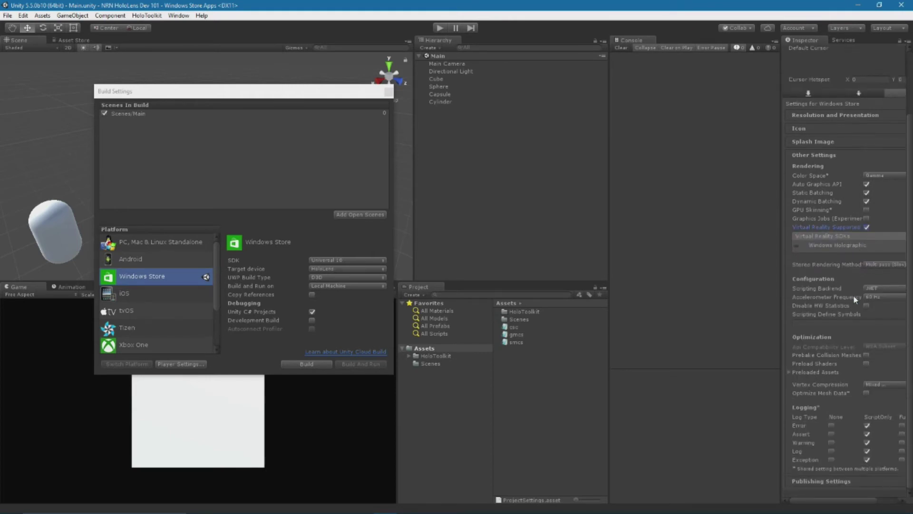
left_click(818, 481)
scroll(837, 378, "down", 3)
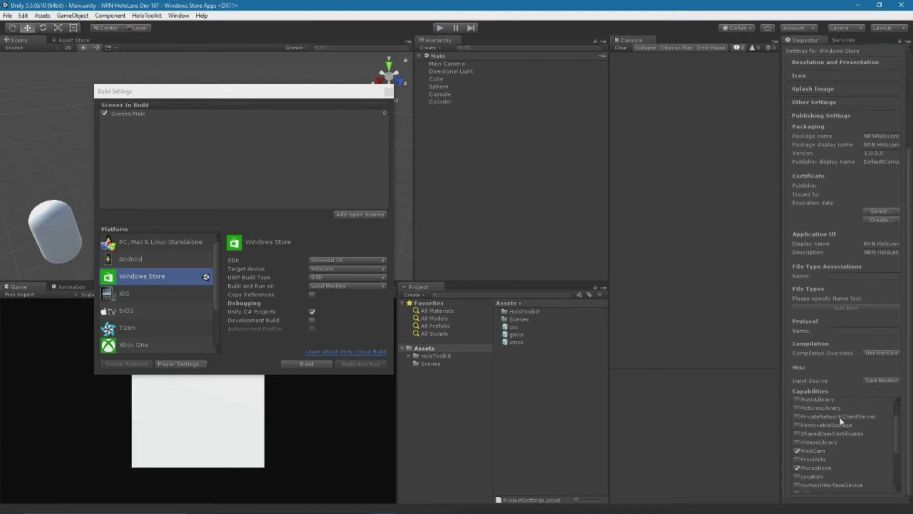
scroll(840, 420, "down", 5)
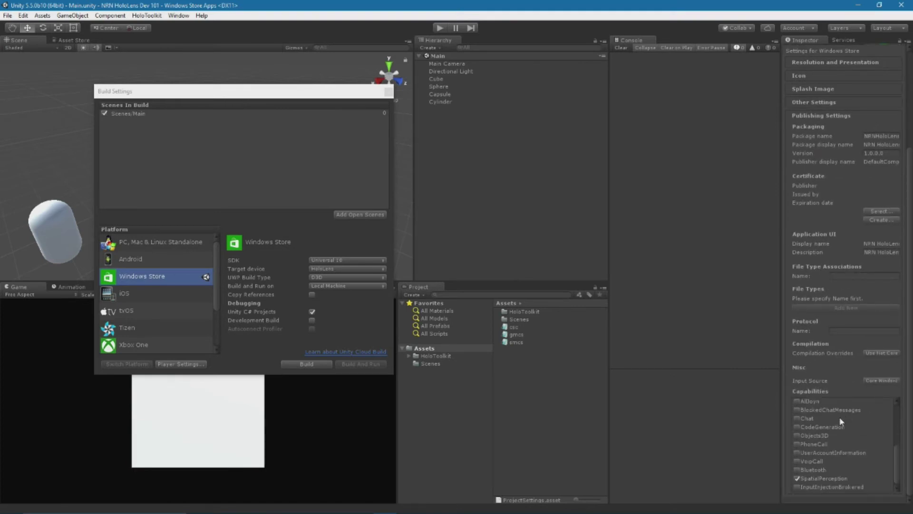
scroll(840, 416, "up", 5)
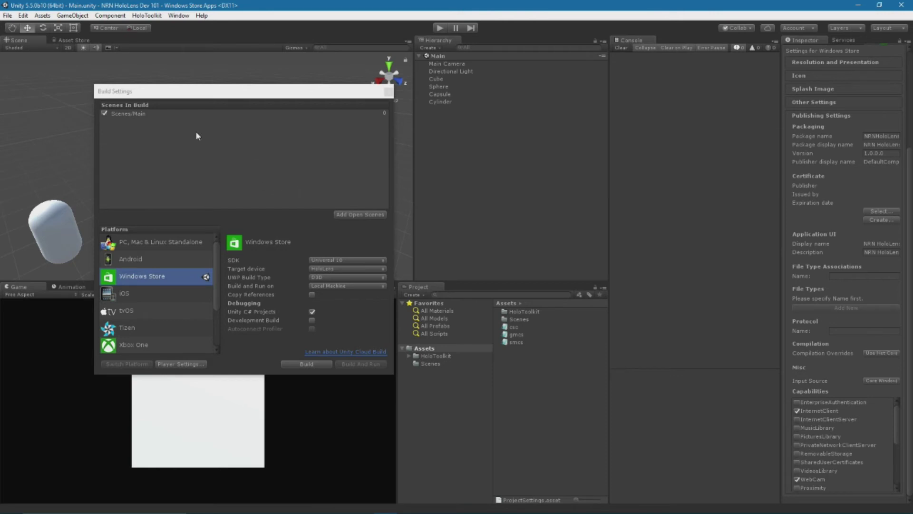
- Start the build, creating a new App folder in the project directory as destination
left_click(305, 365)
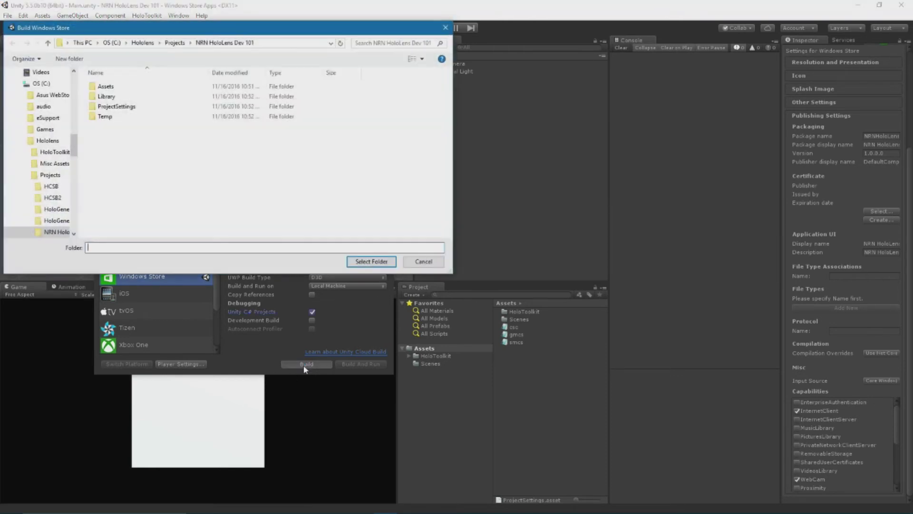
right_click(124, 172)
mouse_move(162, 265)
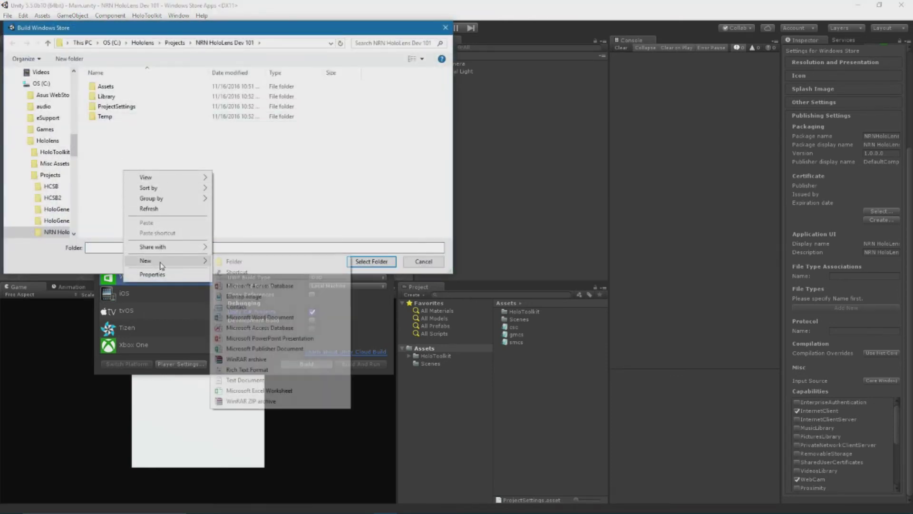
left_click(233, 261)
type("App")
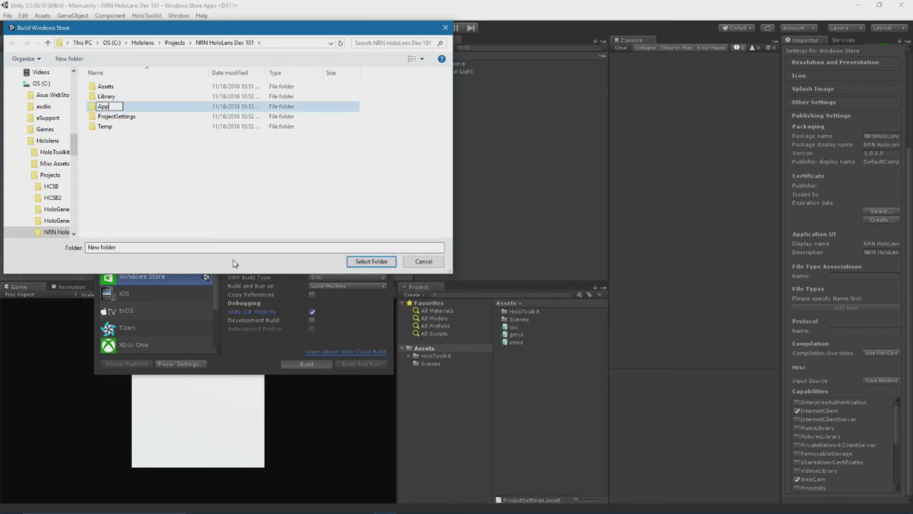
key("Return")
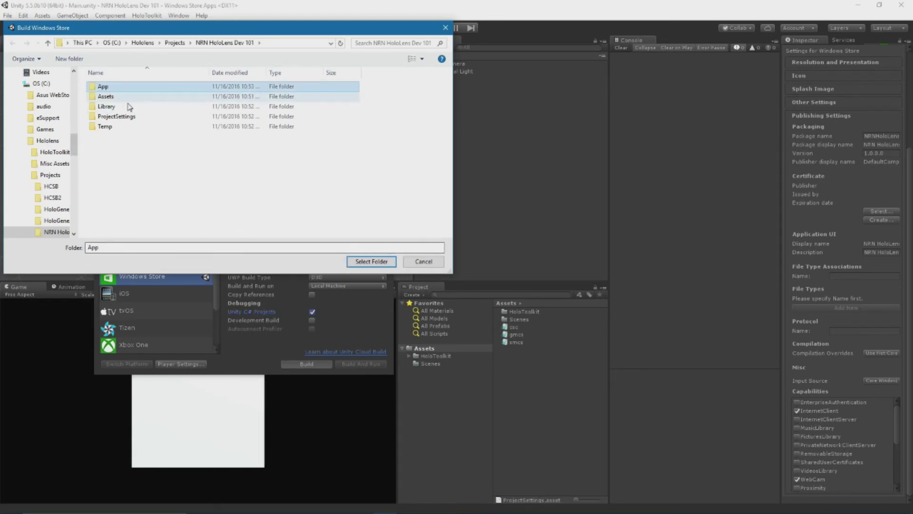
left_click(372, 261)
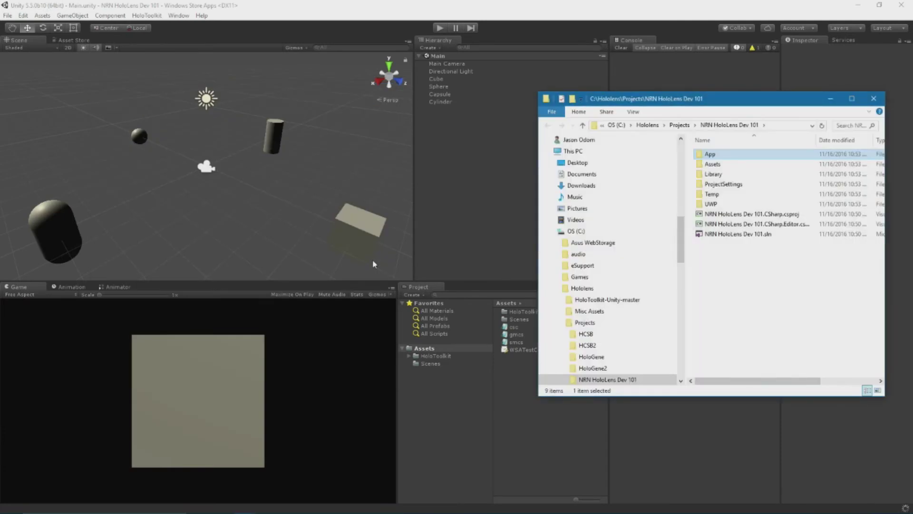
- Open NRN HoloLens Dev 101.sln from the App build folder
double_click(721, 155)
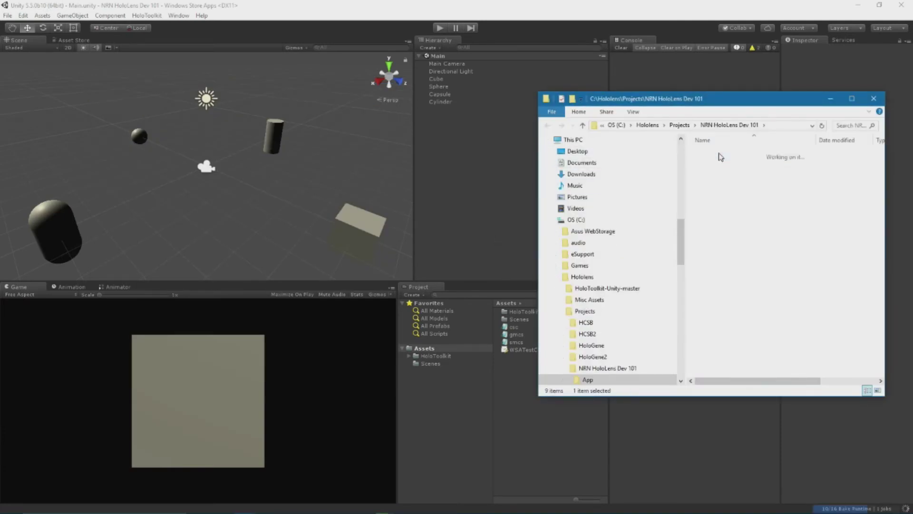
double_click(722, 184)
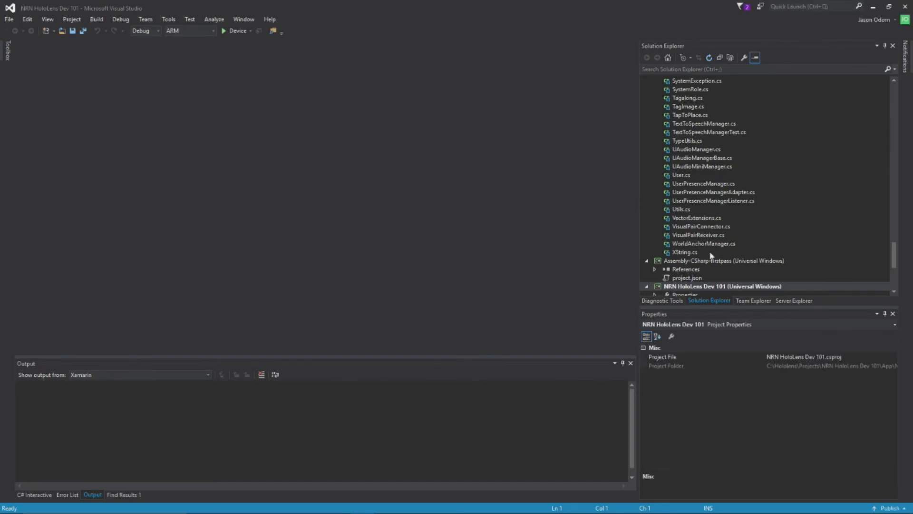
- Collapse the Assembly-CSharp and Assembly-CSharp-firstpass projects in Solution Explorer
scroll(721, 213, "up", 10)
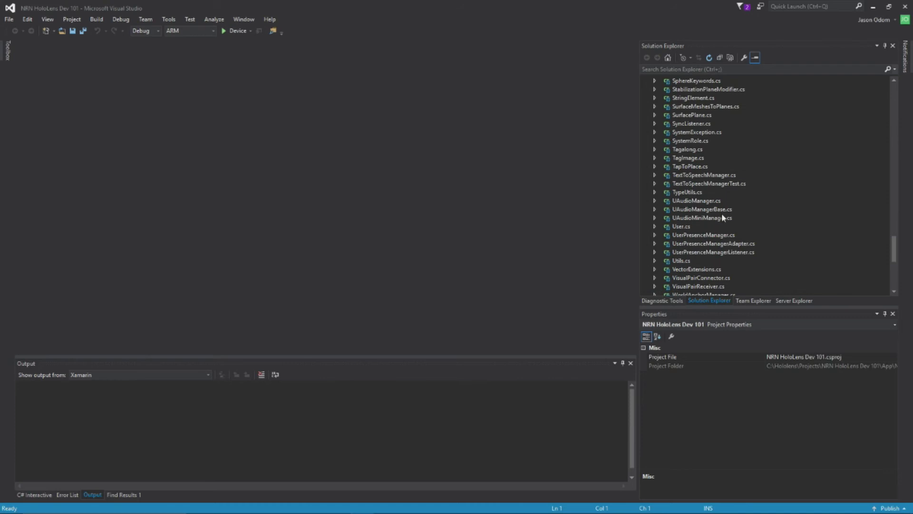
left_click_drag(891, 215, 878, 82)
left_click(646, 89)
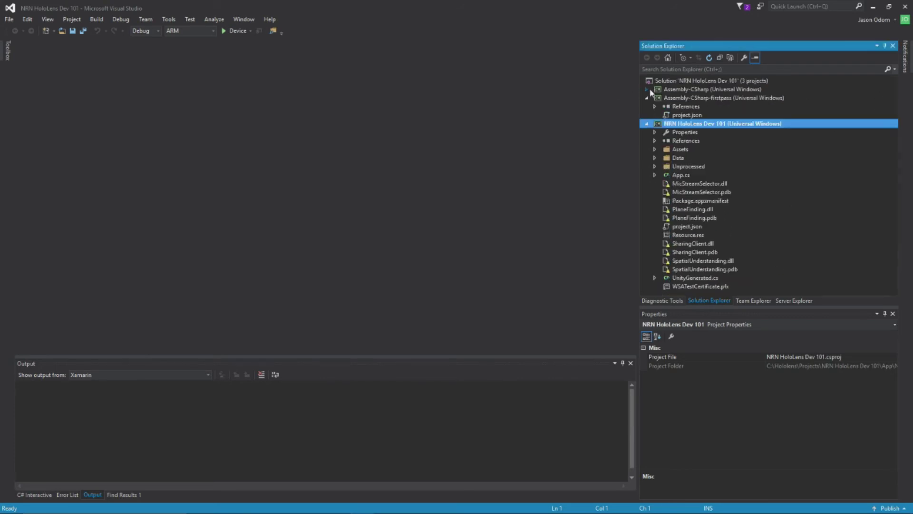
left_click(647, 98)
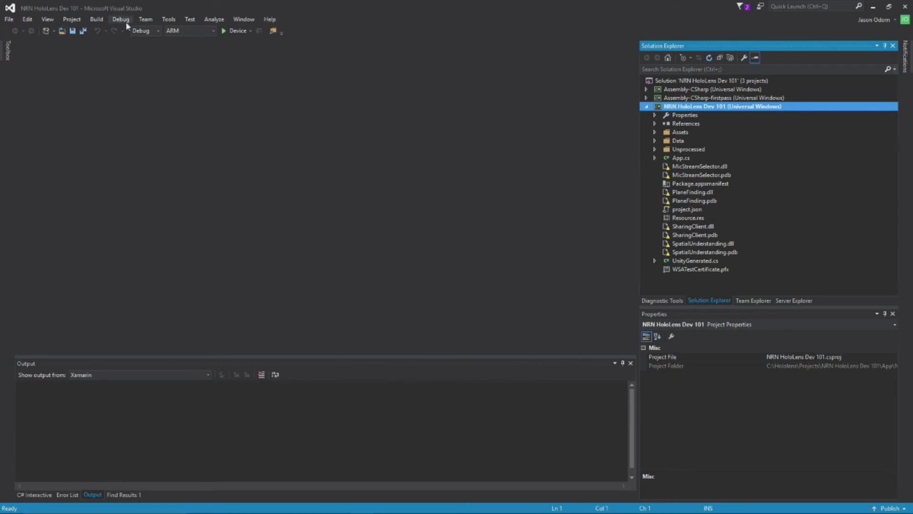
- Set the solution to Release and x86, then run it on the HoloLens Emulator
left_click(157, 31)
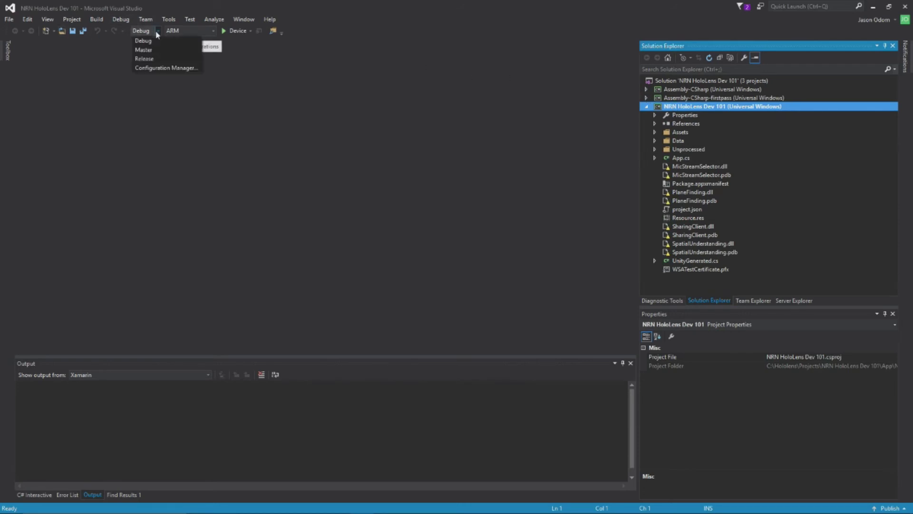
left_click(150, 59)
left_click(213, 31)
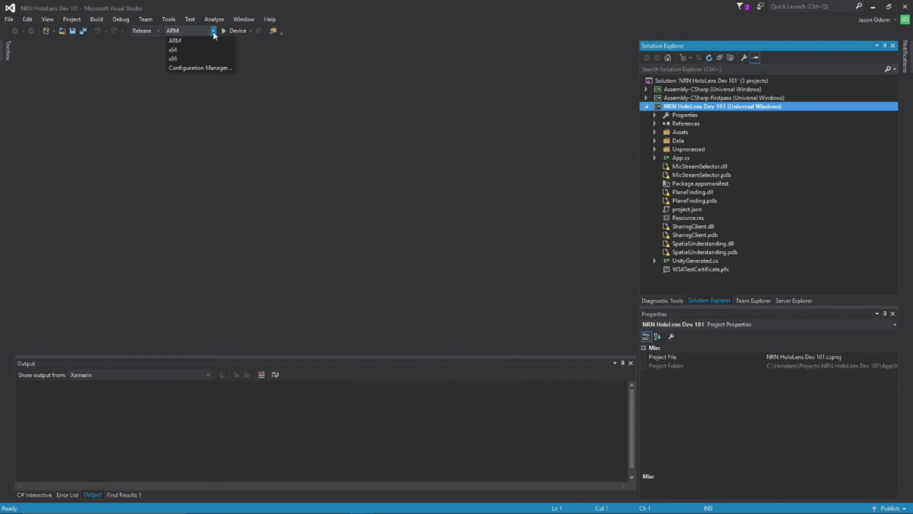
left_click(198, 58)
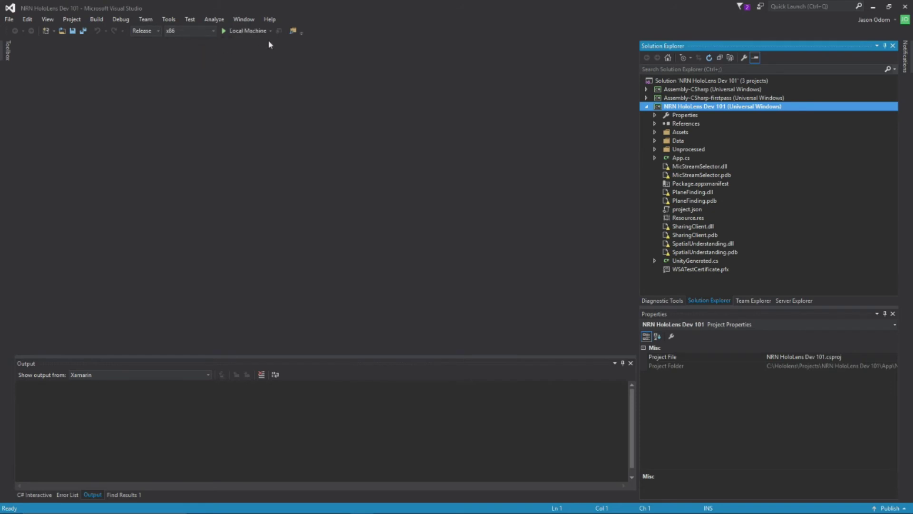
left_click(271, 31)
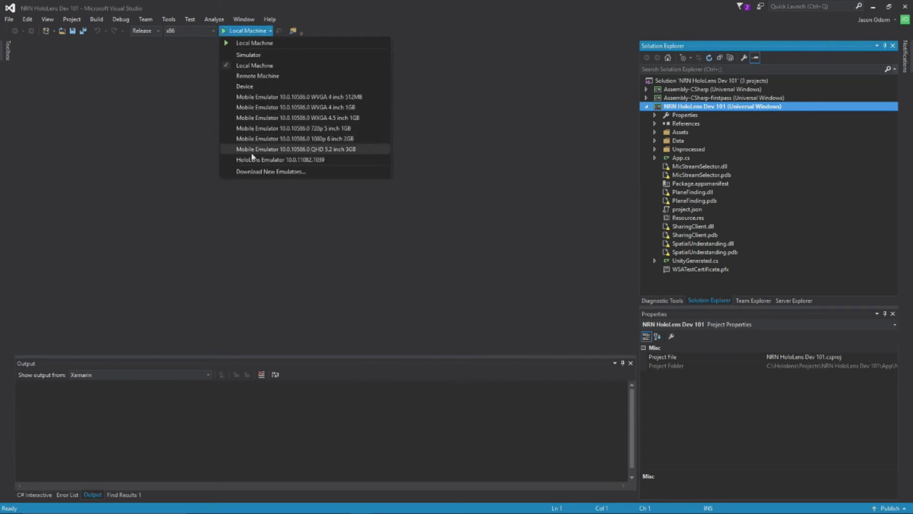
key("Escape")
left_click(234, 29)
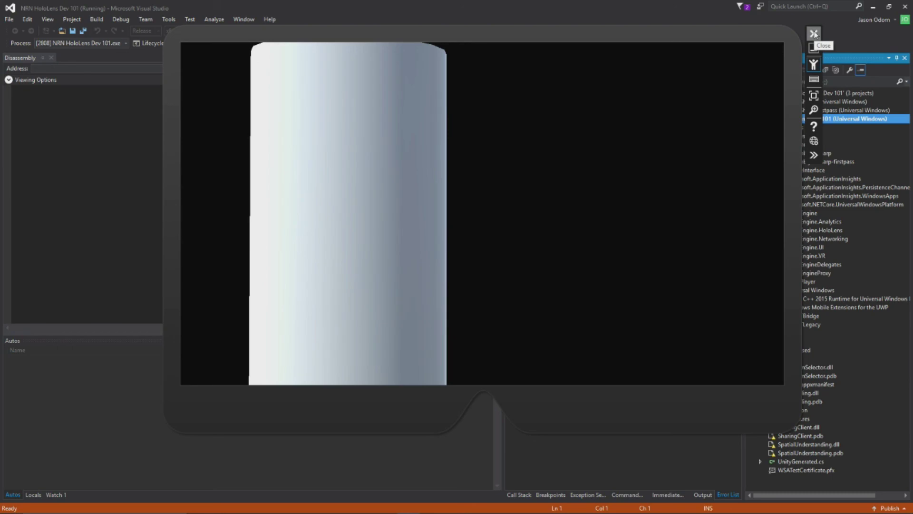
- Close the HoloLens Emulator after viewing the app, ending the debugging session
left_click(814, 34)
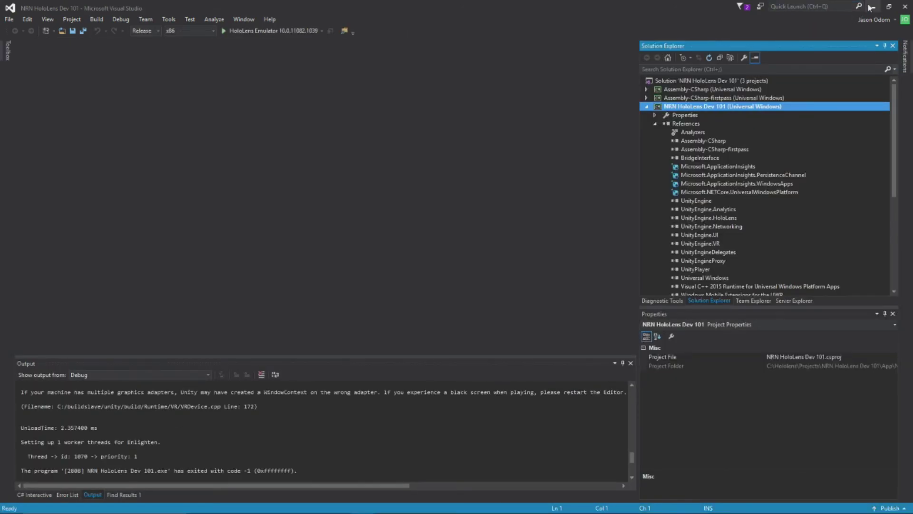